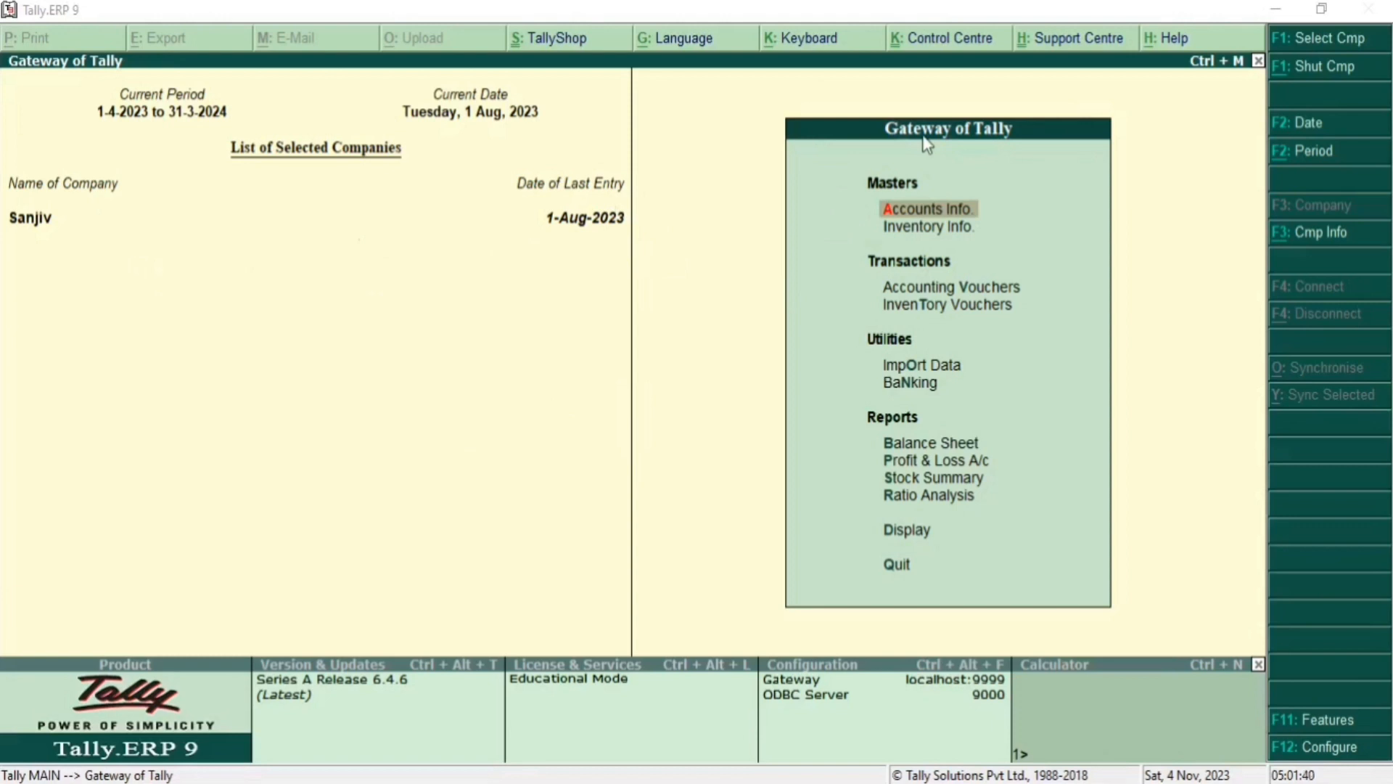
Start exporting the List of Accounts and set the export format to XML (Data Interchange)
left_click(907, 543)
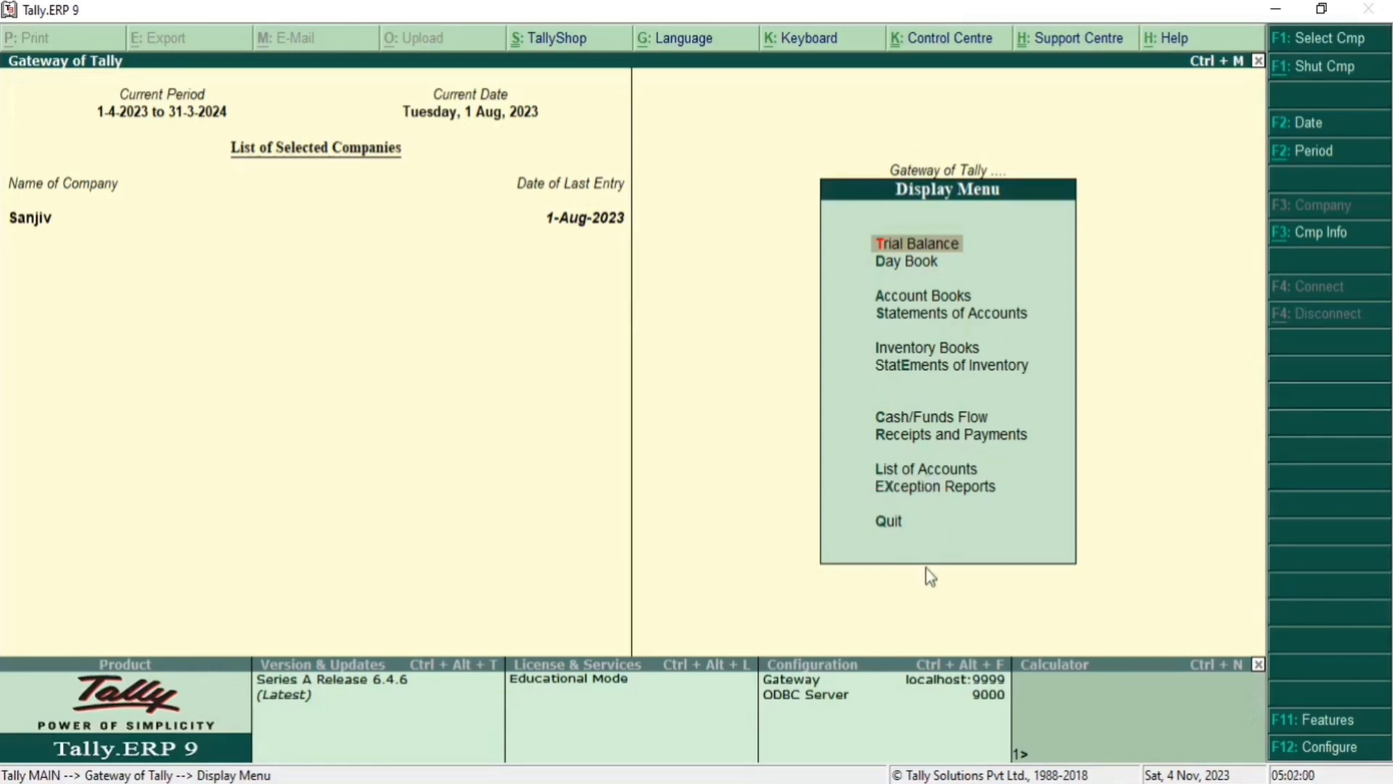
key("l")
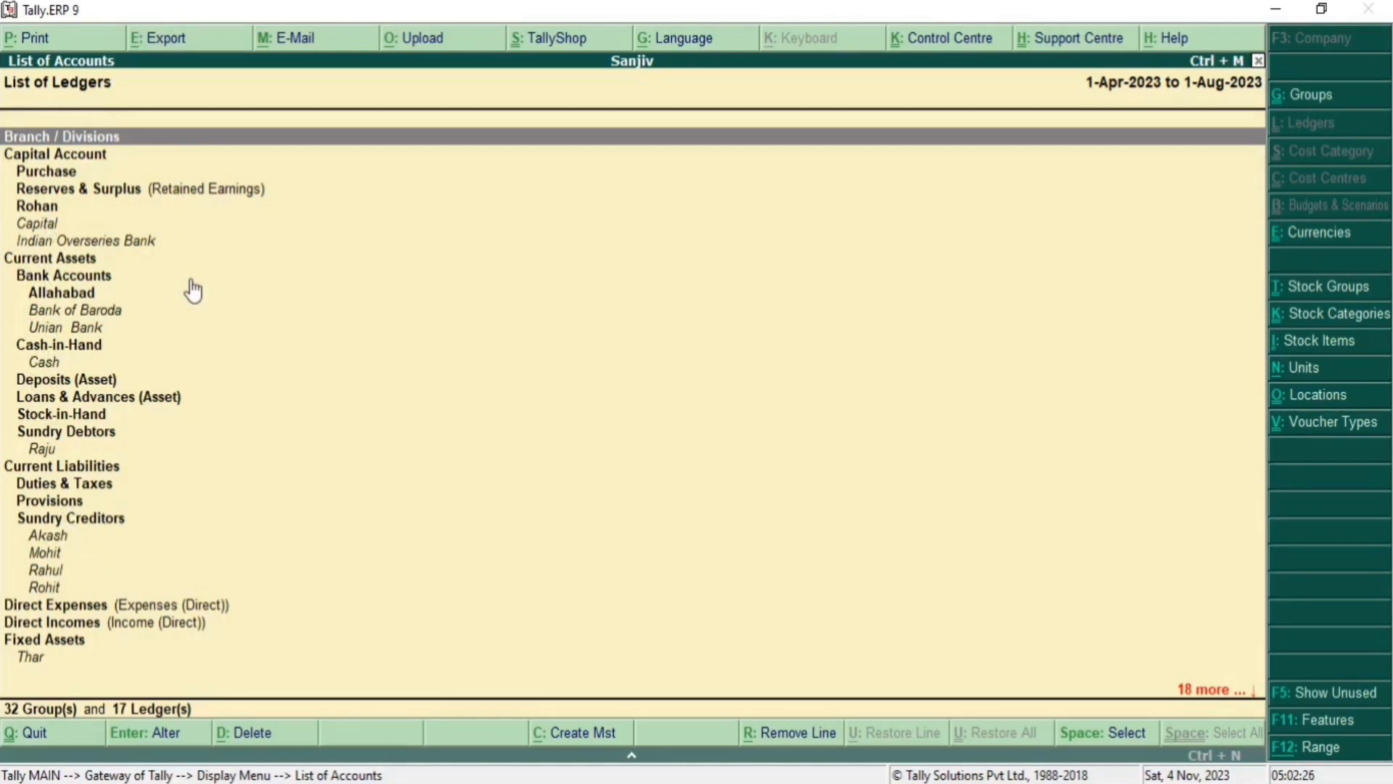
key("alt+e")
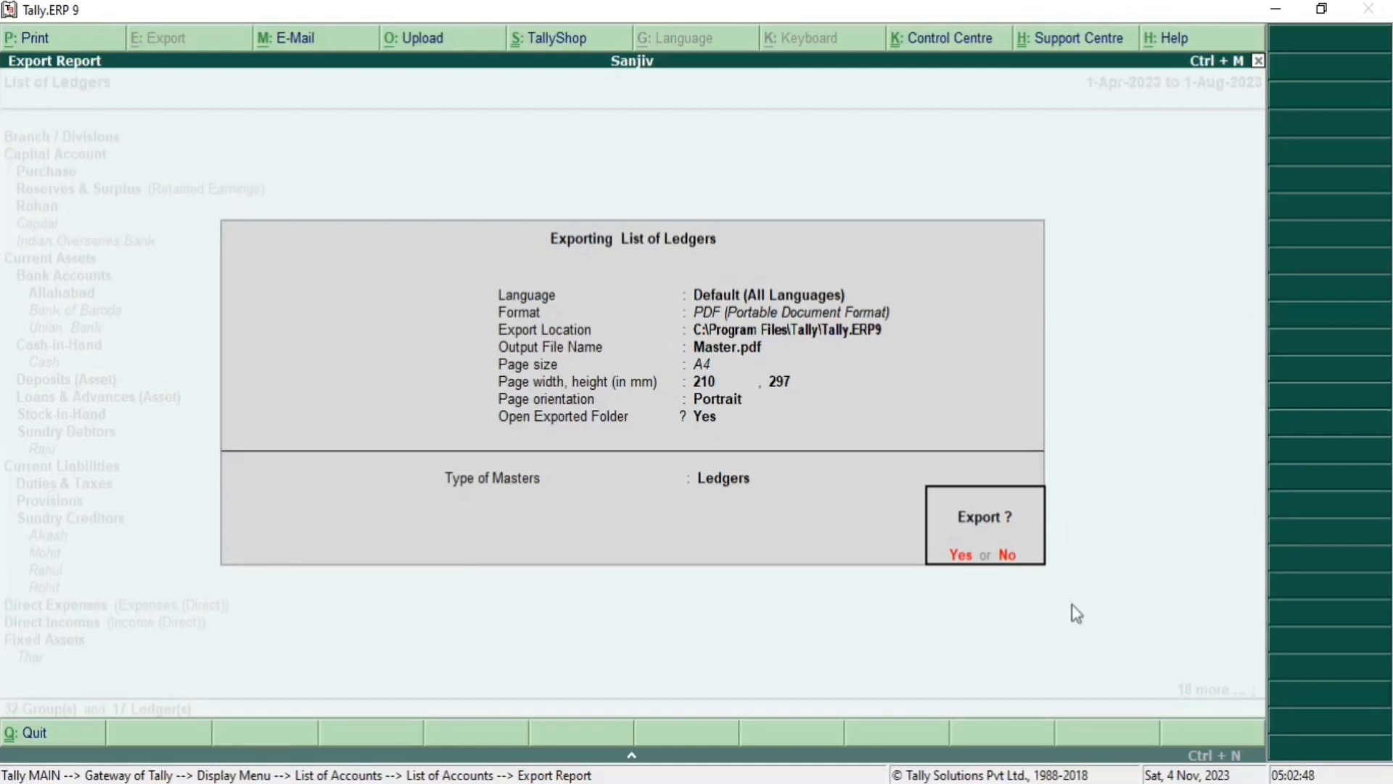
left_click(1007, 557)
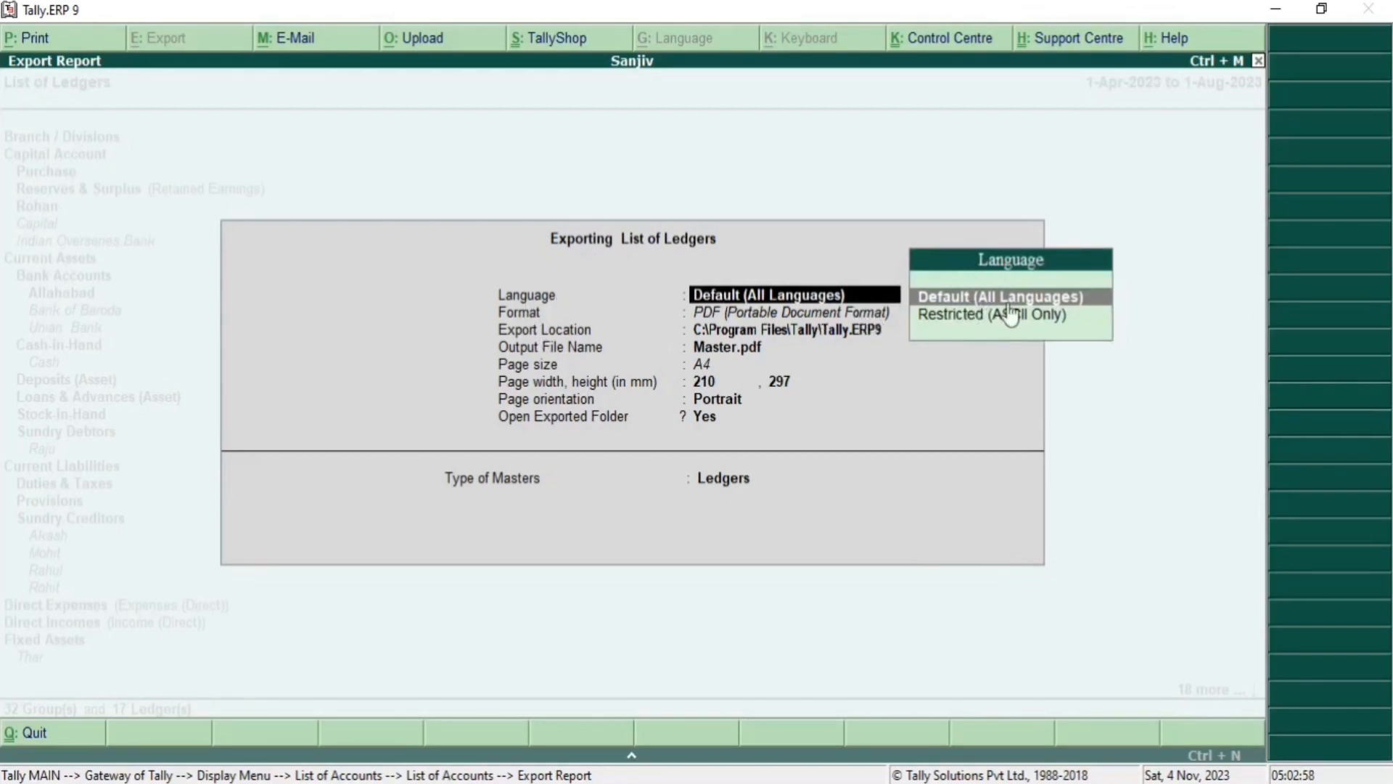
key("Return")
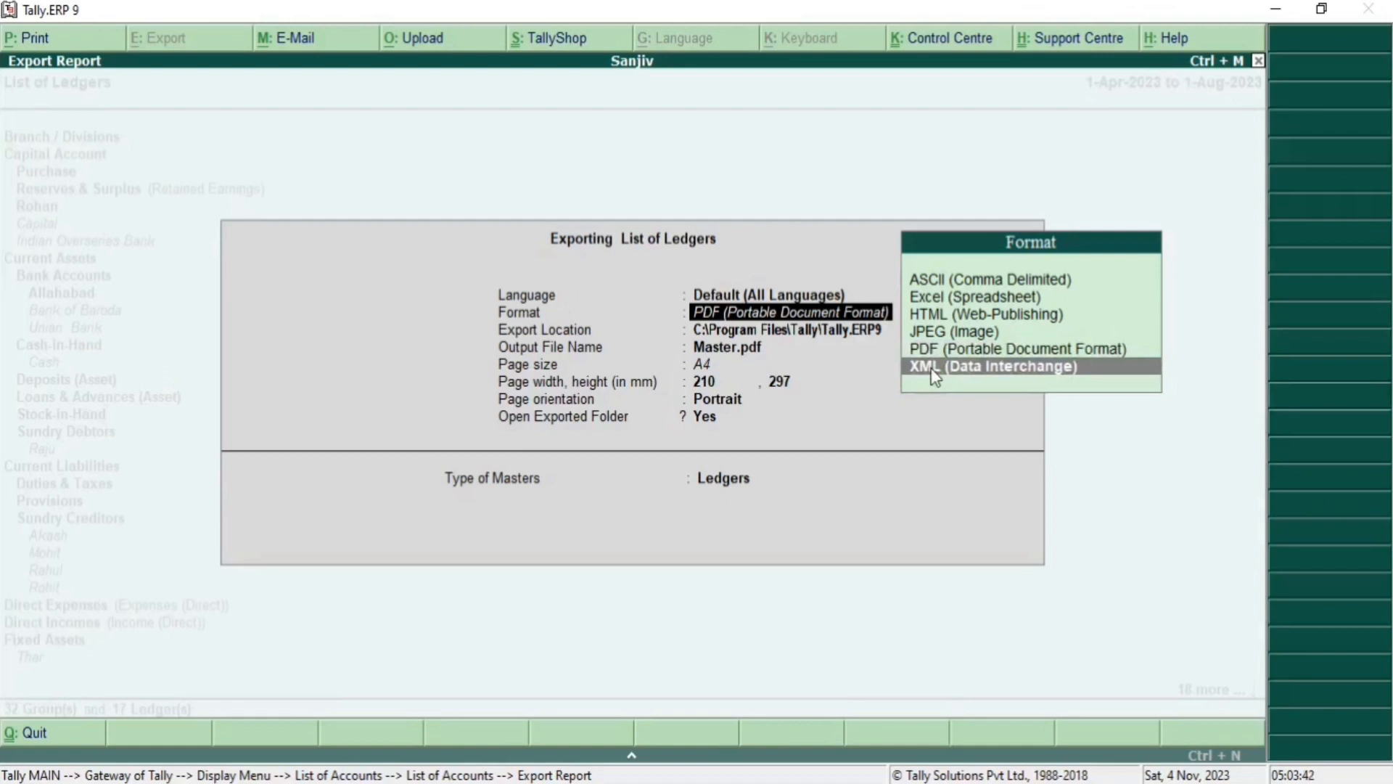
left_click(935, 375)
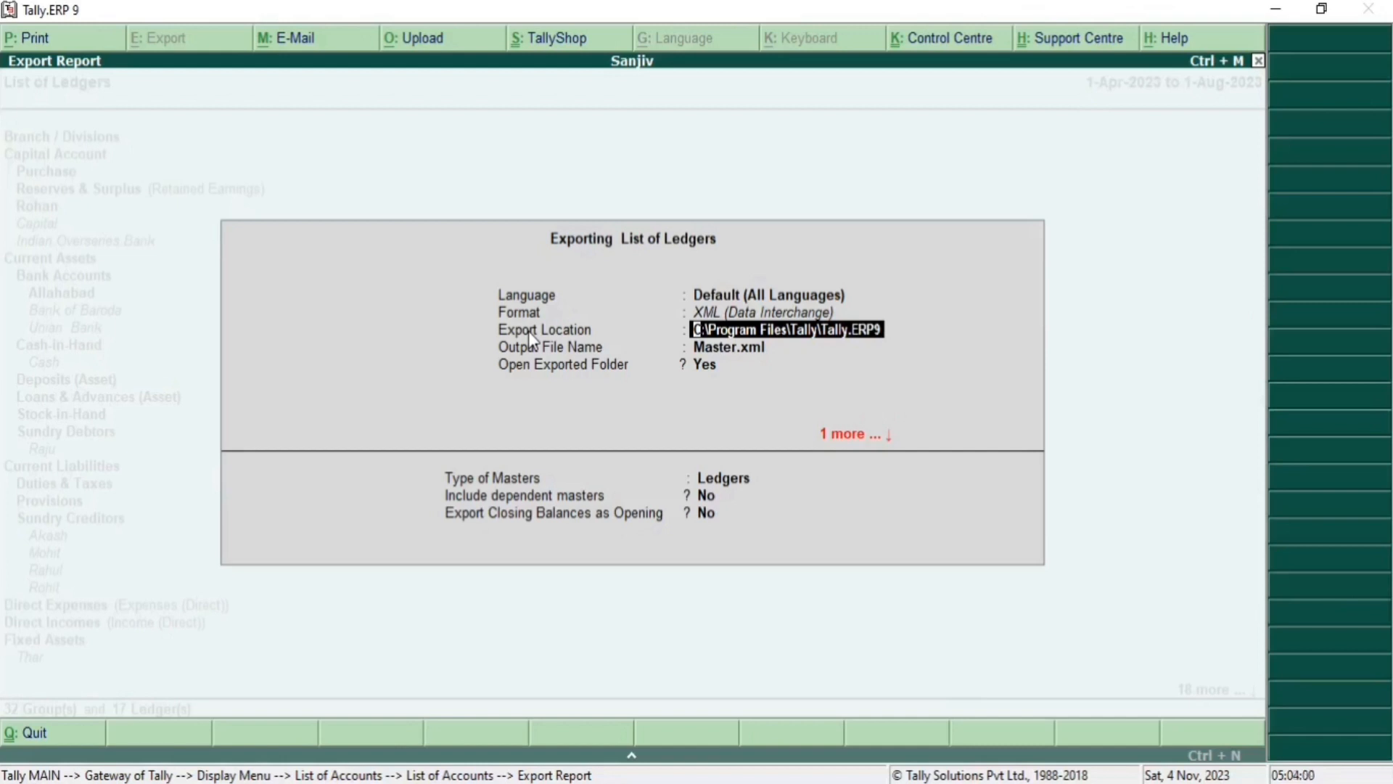
Set the export location to the D: drive folder named after the open company, keeping Master.xml as output file and Open Exported Folder as Yes
type("d")
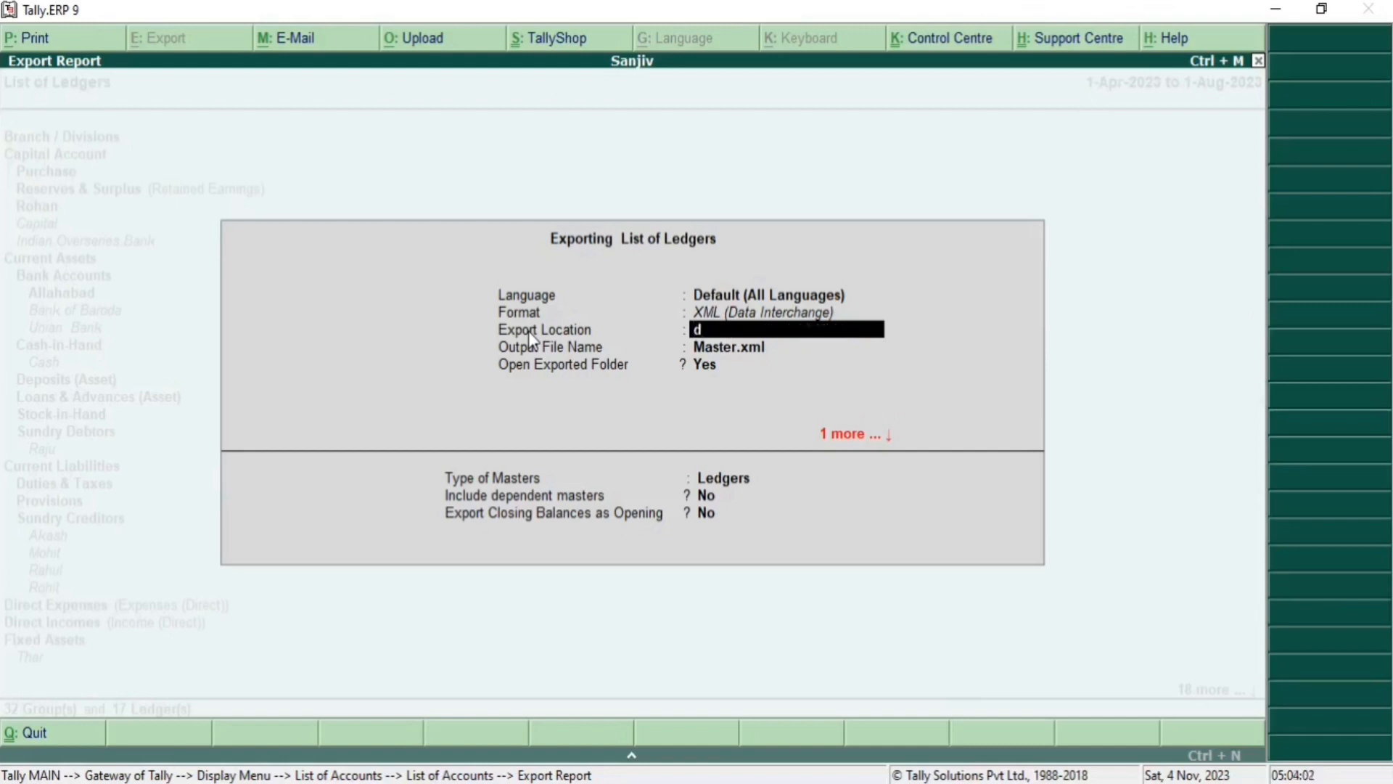
type(":")
type("\\")
type("aq")
key("BackSpace")
key("BackSpace")
type("sanjiv")
key("Return")
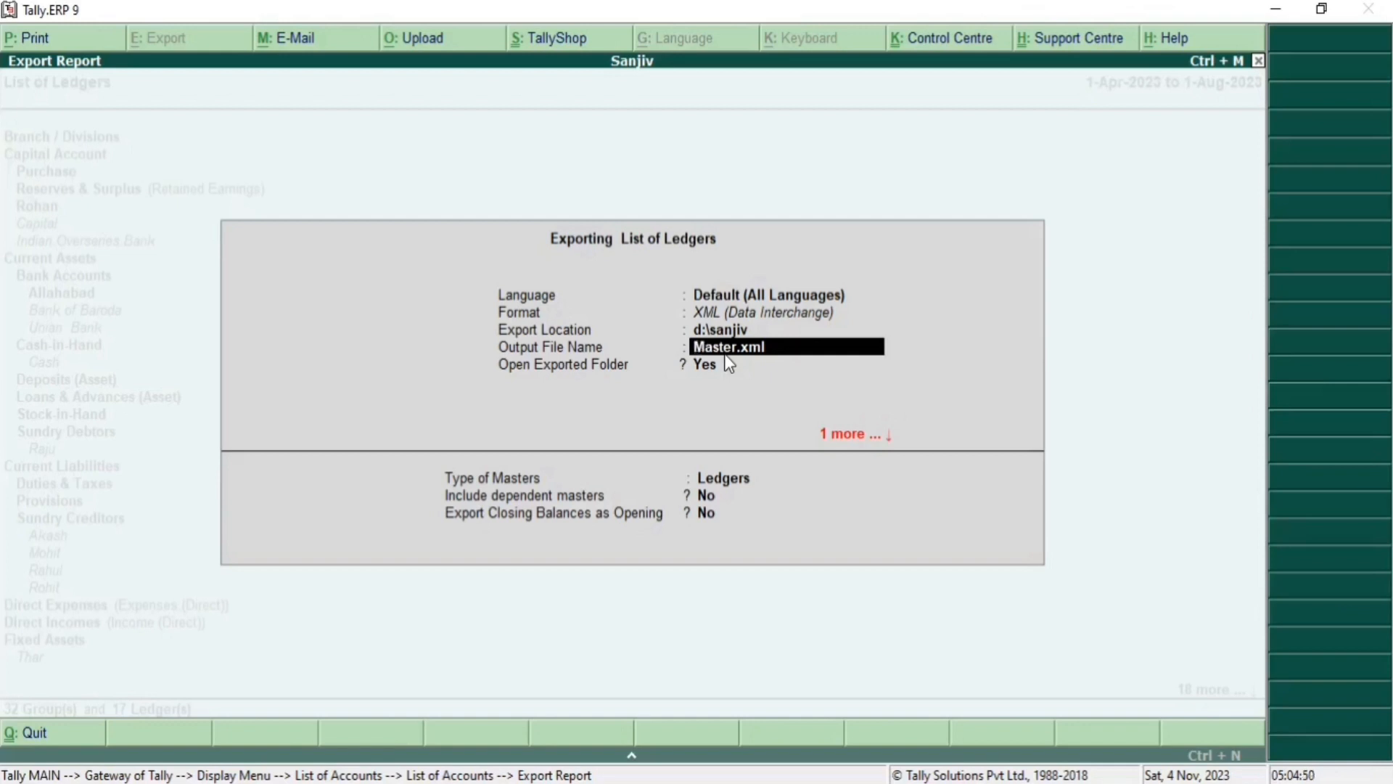
key("Return")
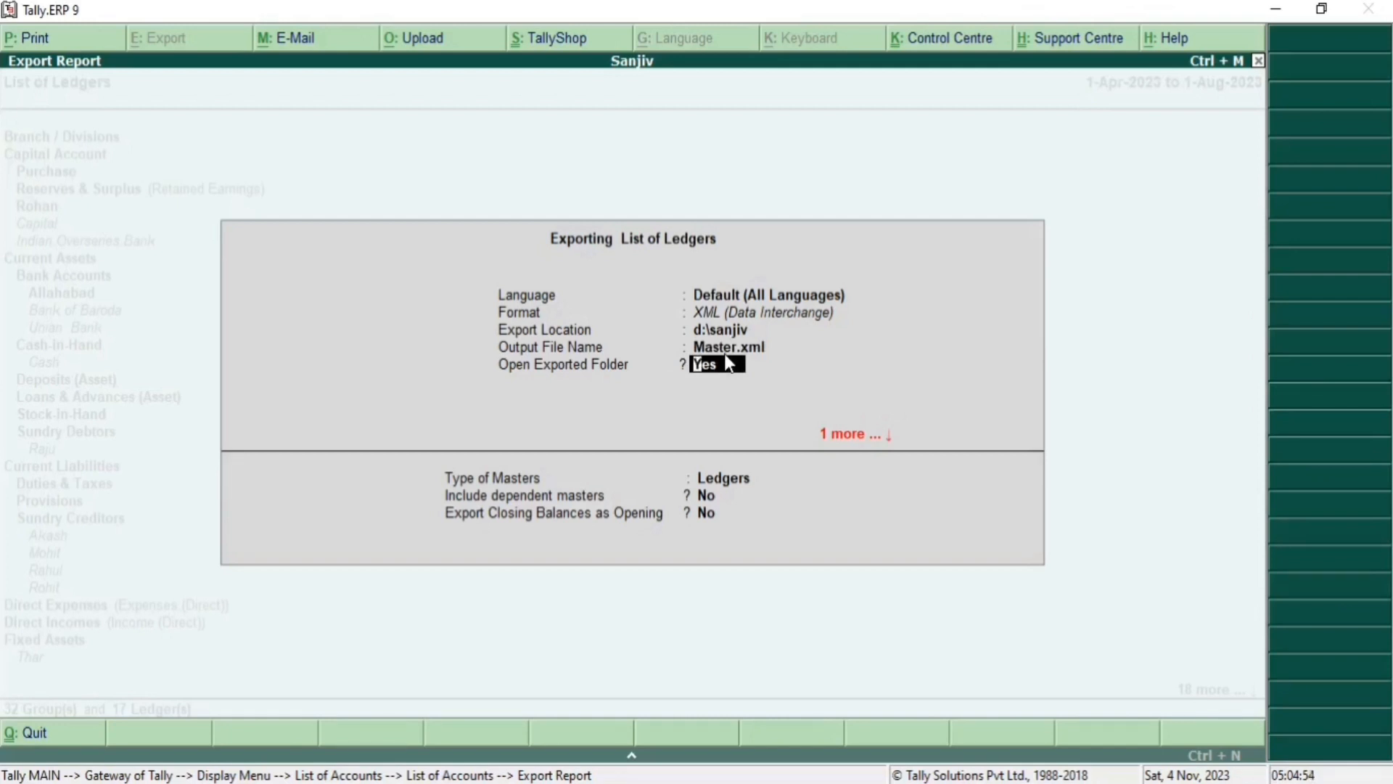
key("Return")
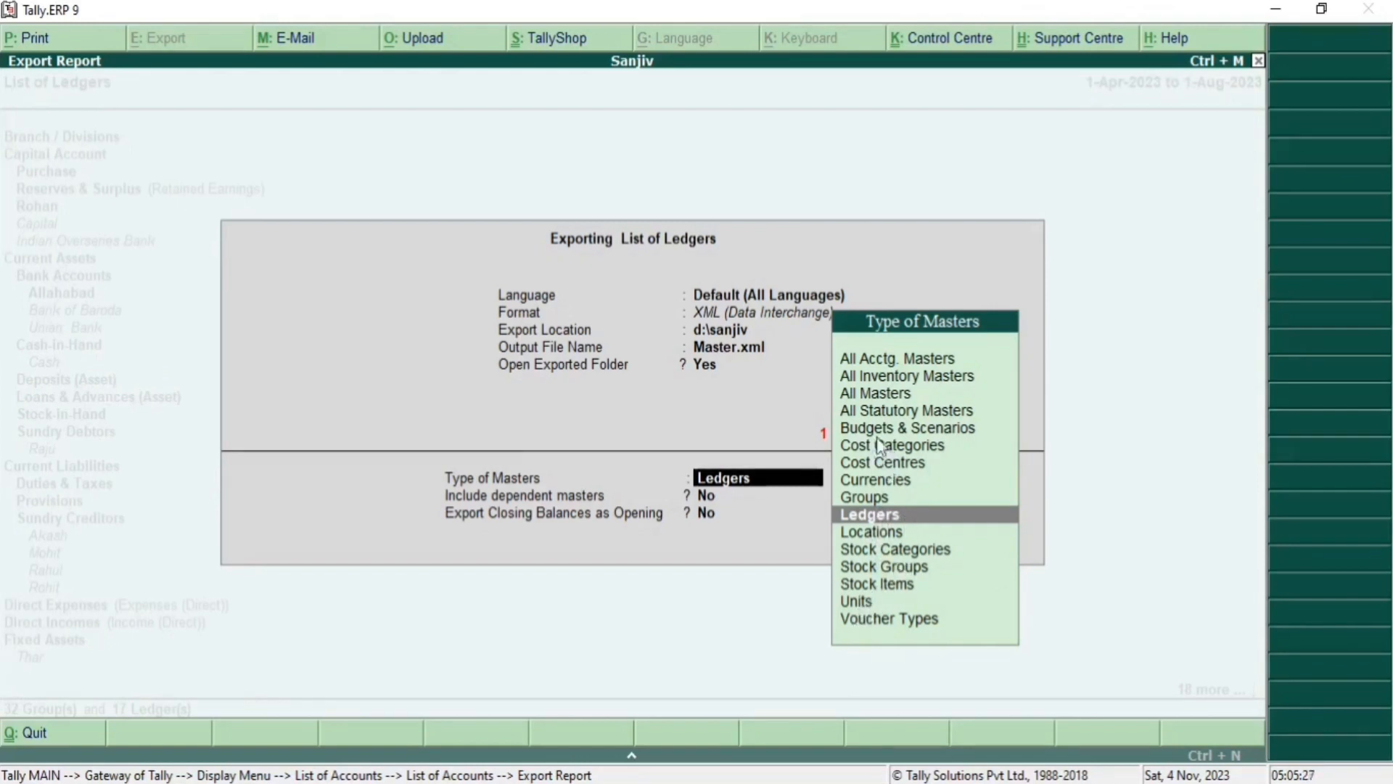
Export All Masters without dependent masters, with closing balances as opening up to 1-8-2023
left_click(856, 392)
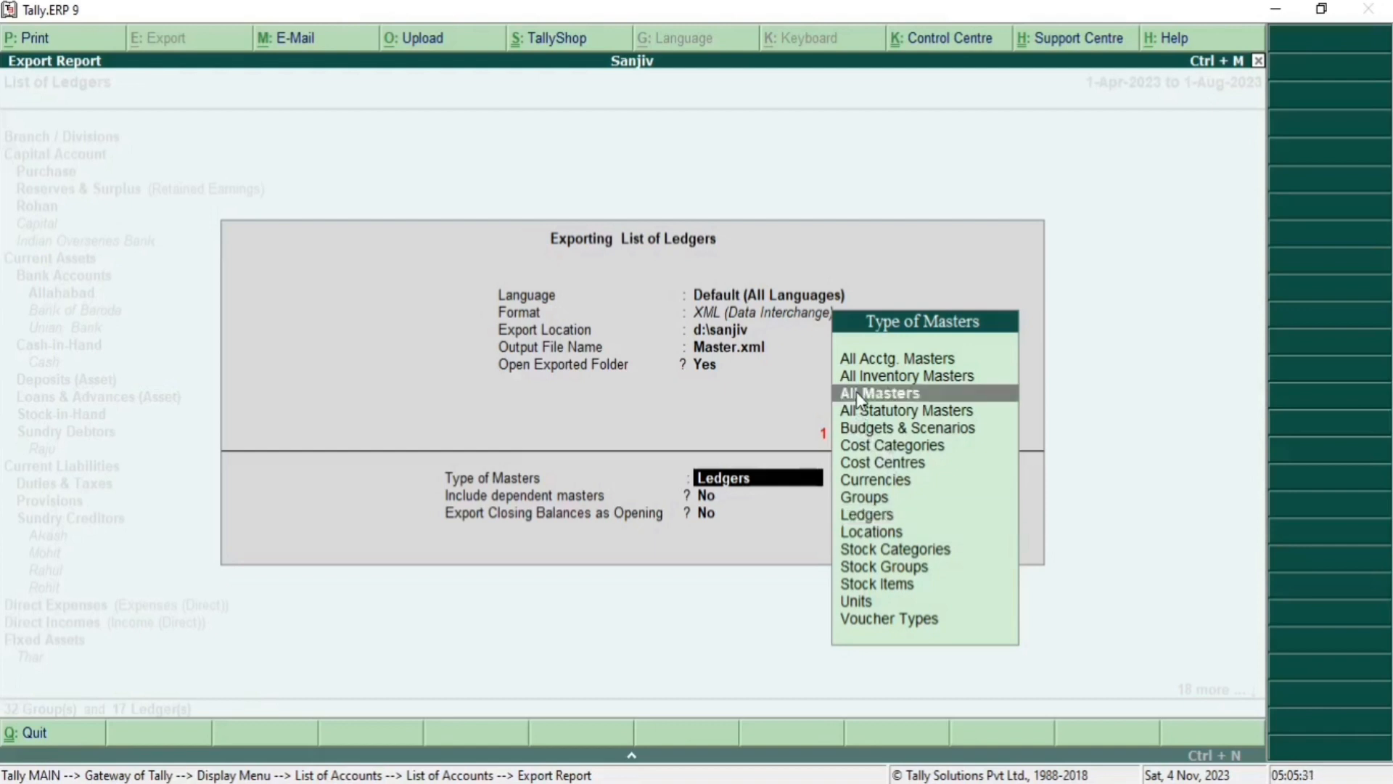
left_click(857, 393)
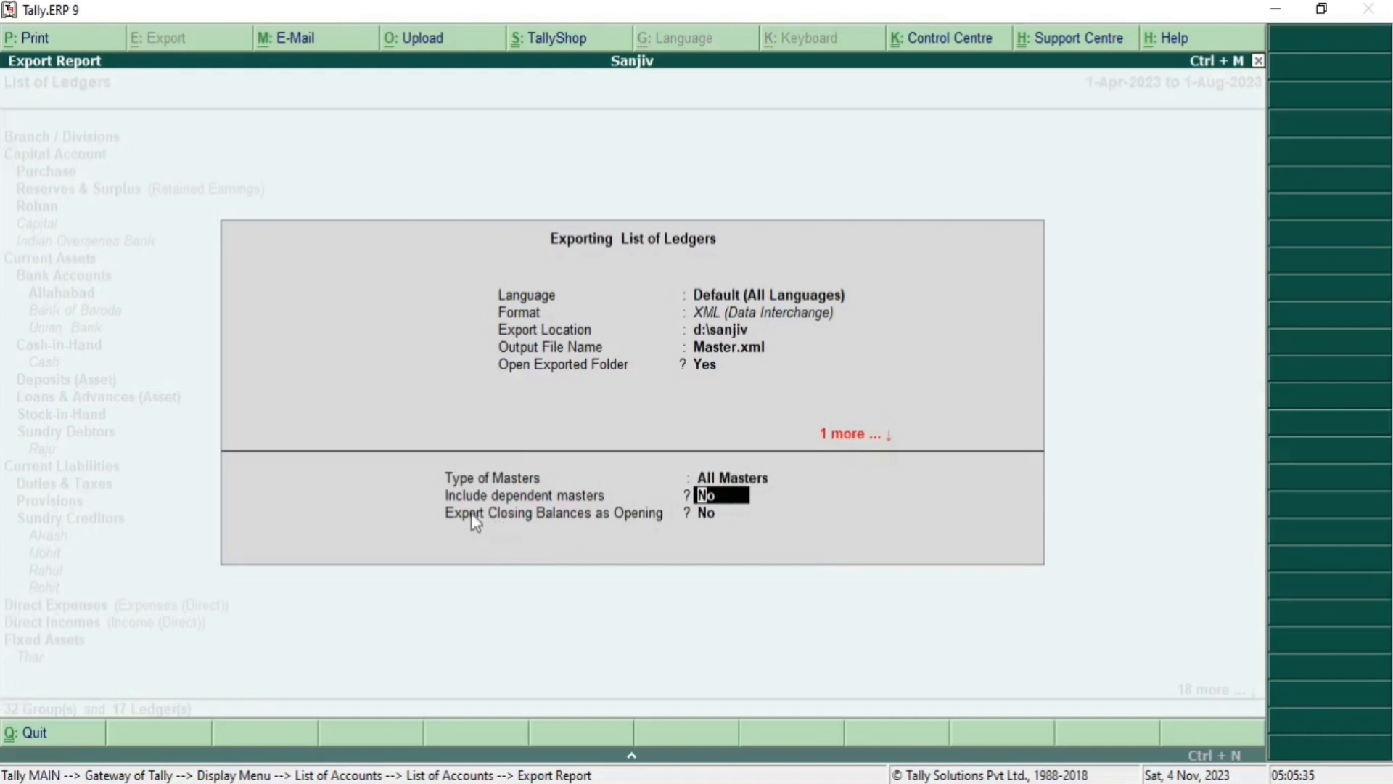
left_click(698, 516)
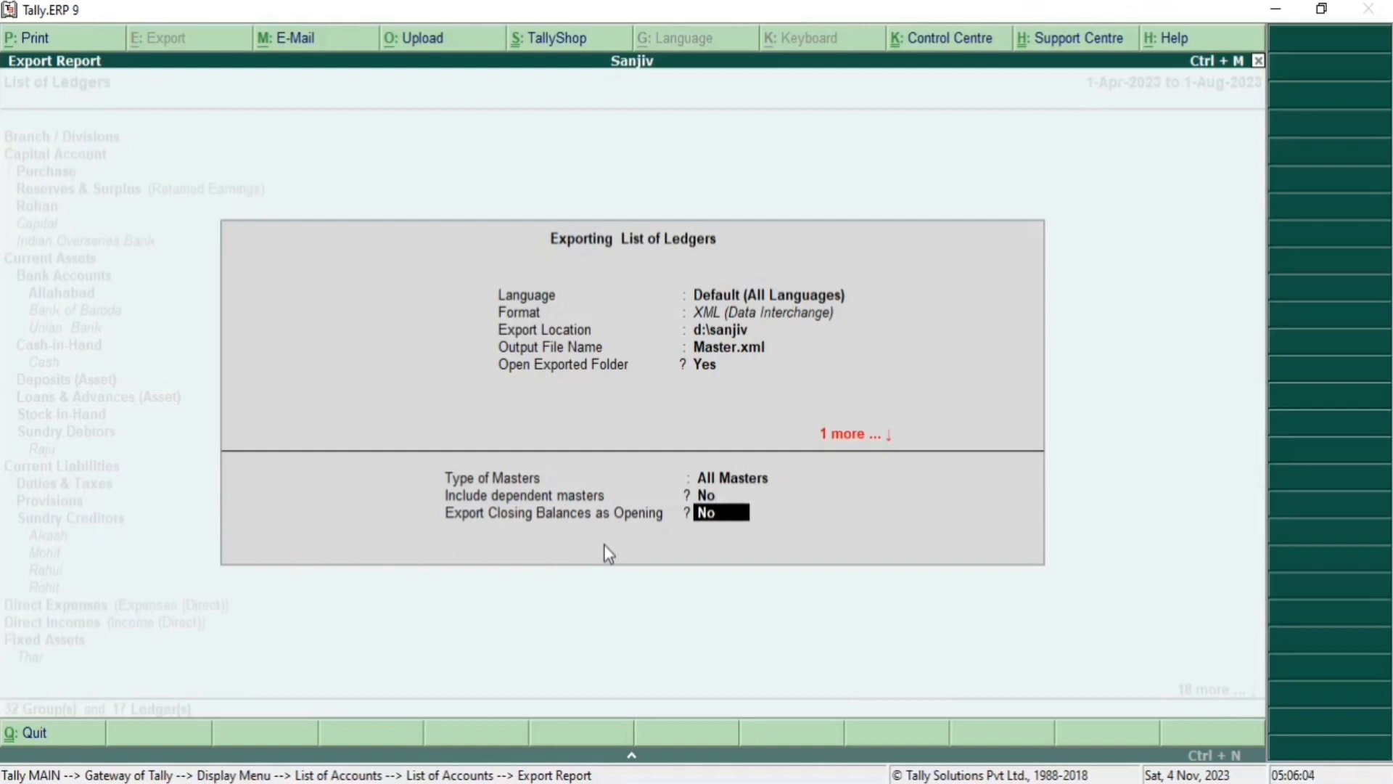
type("y")
key("Return")
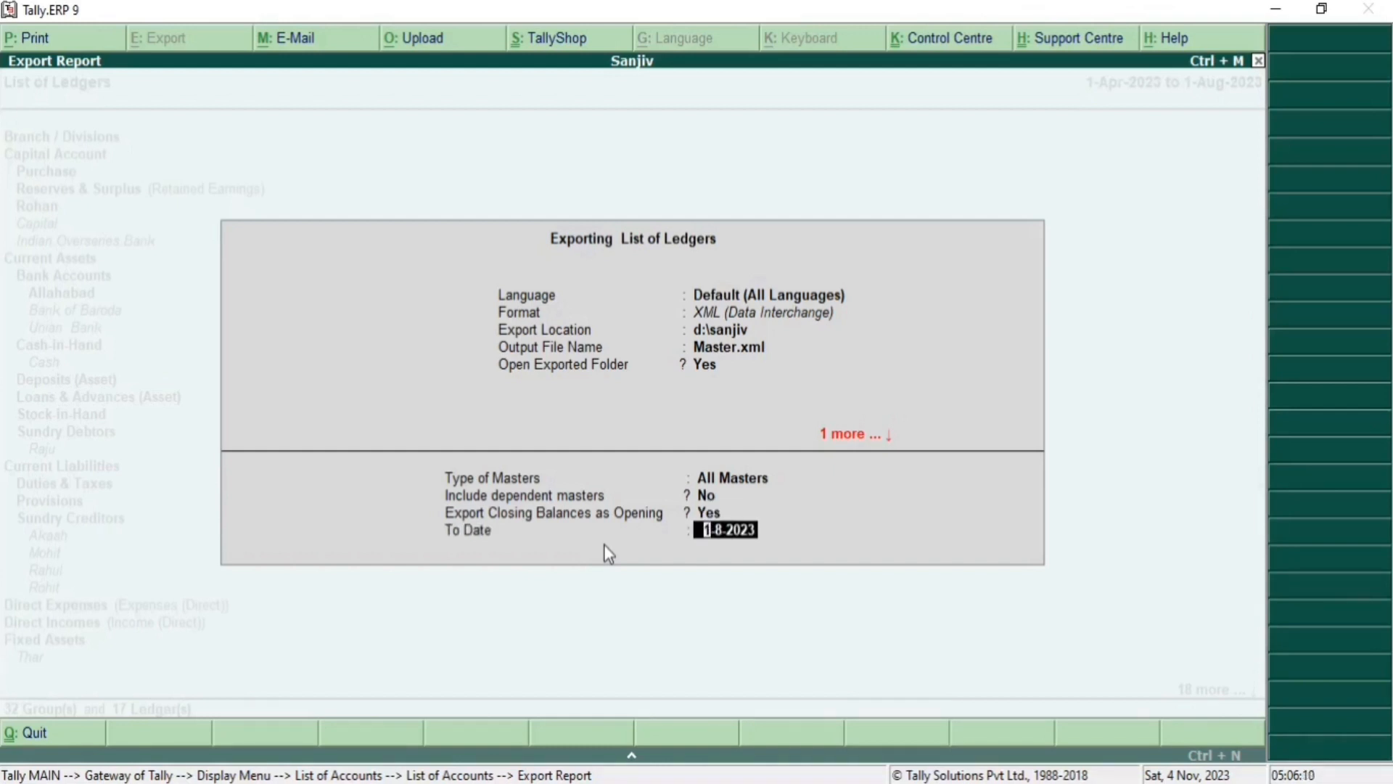
key("Return")
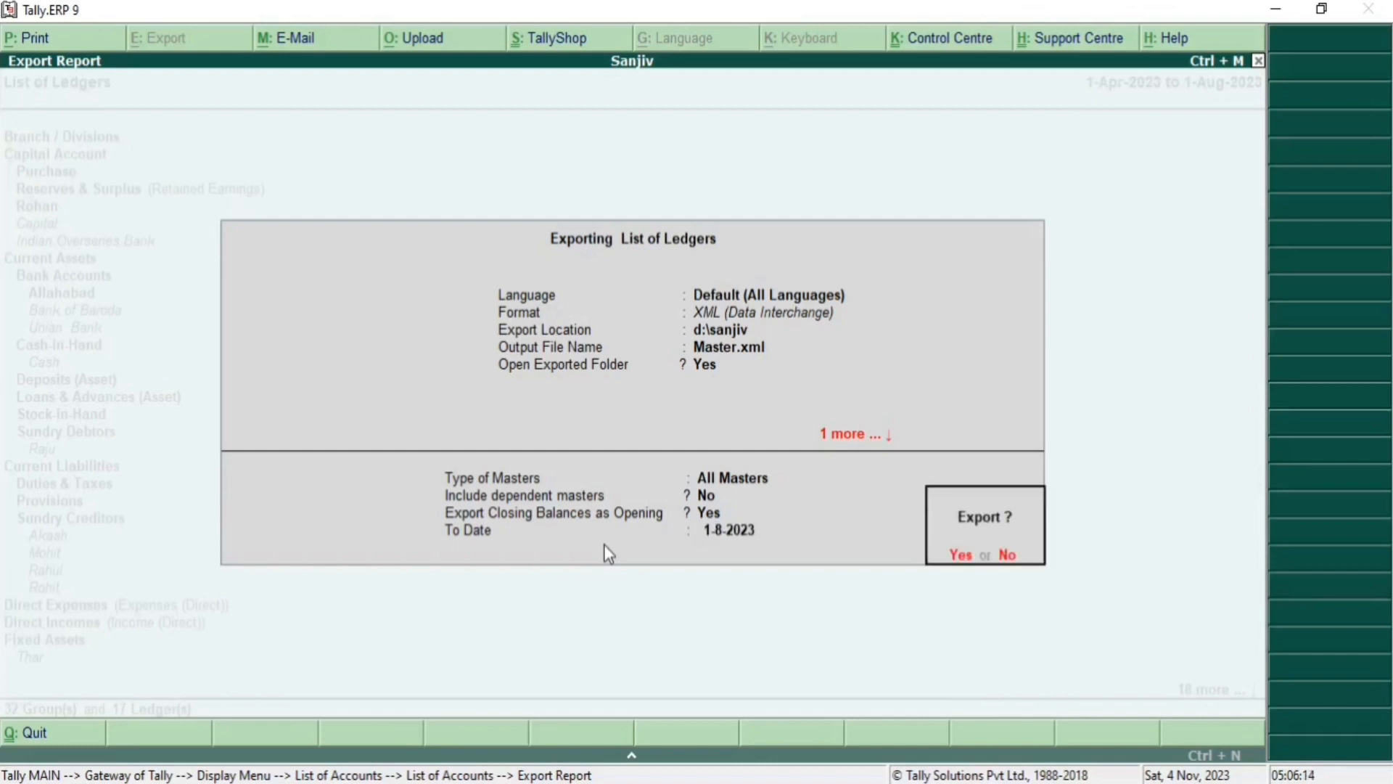
key("Return")
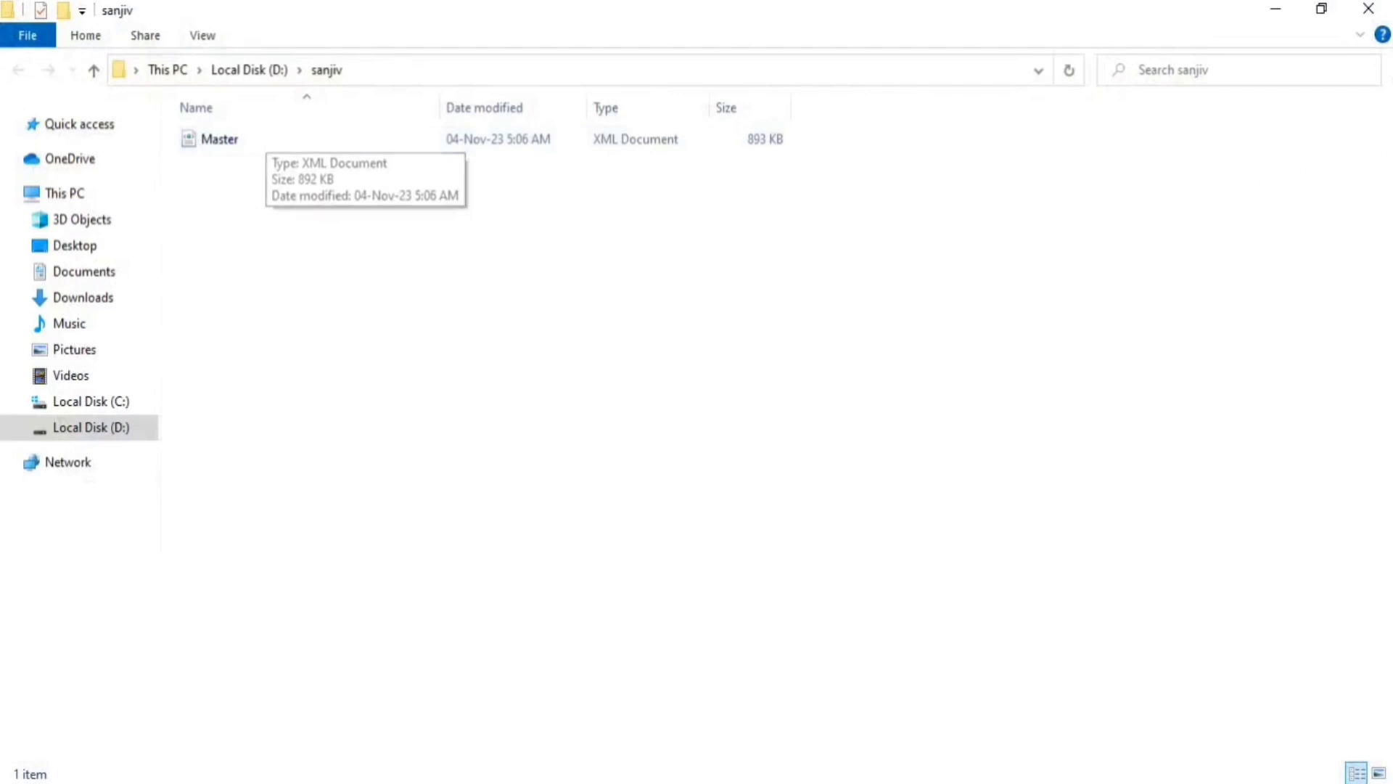
Close the exported folder window and return to the Gateway of Tally
left_click(1368, 9)
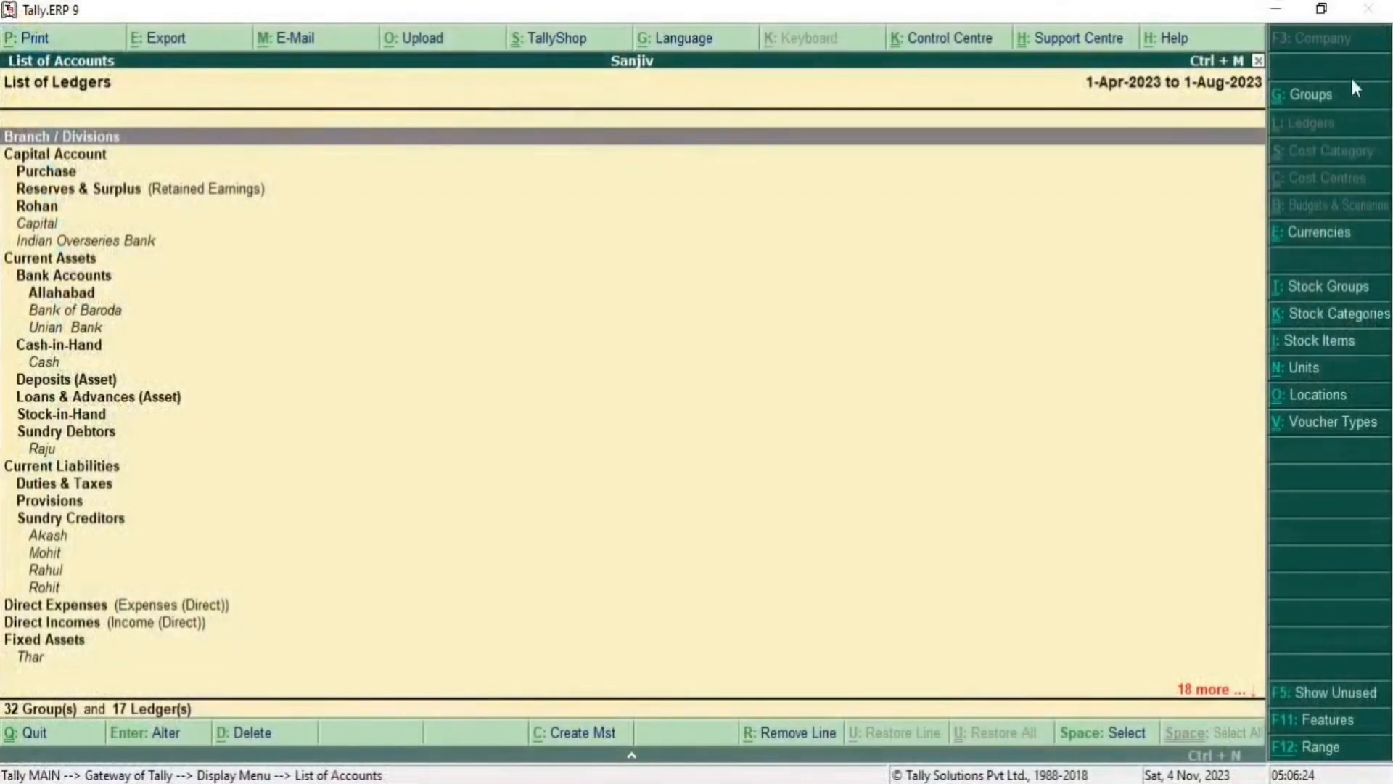
key("Escape")
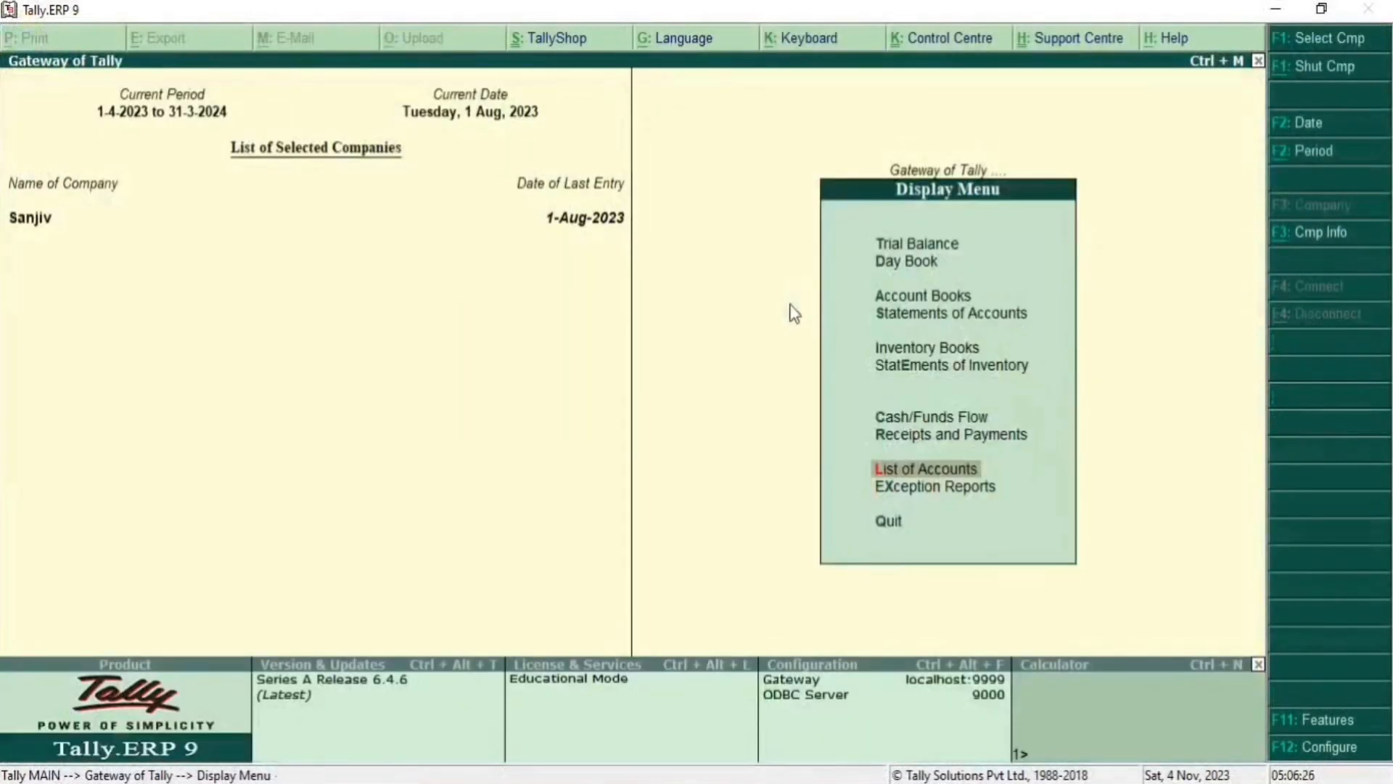
key("Escape")
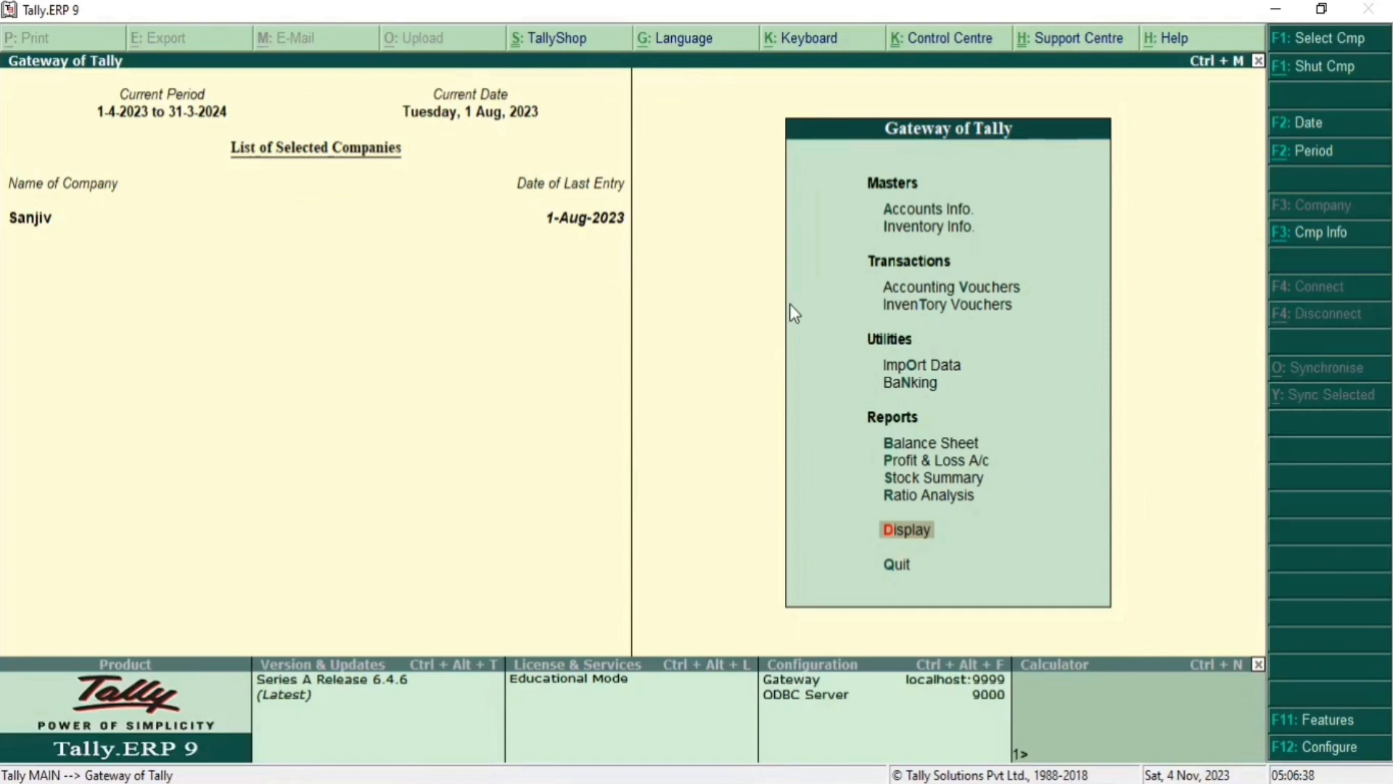
Start creating a new company named Skict and keep the same mailing name
key("alt+F3")
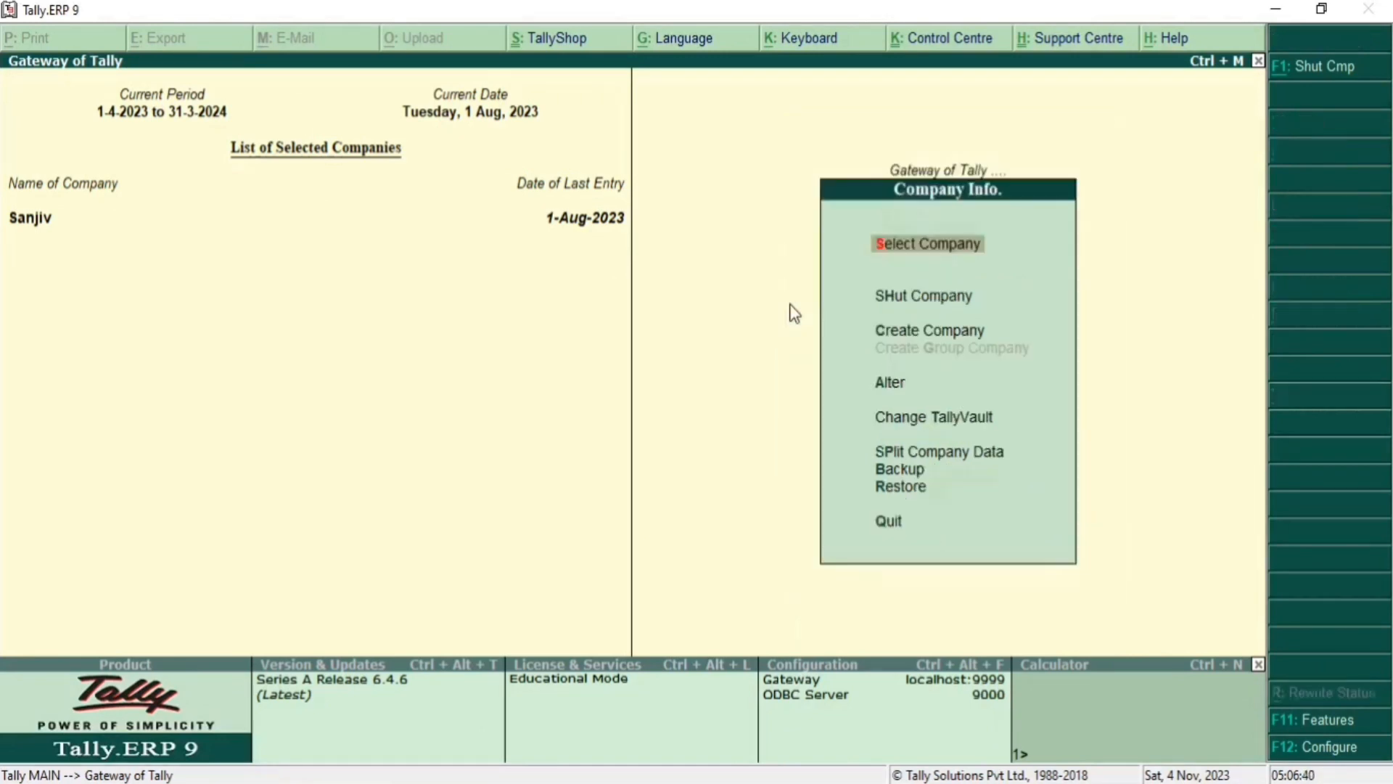
key("Down")
key("Down")
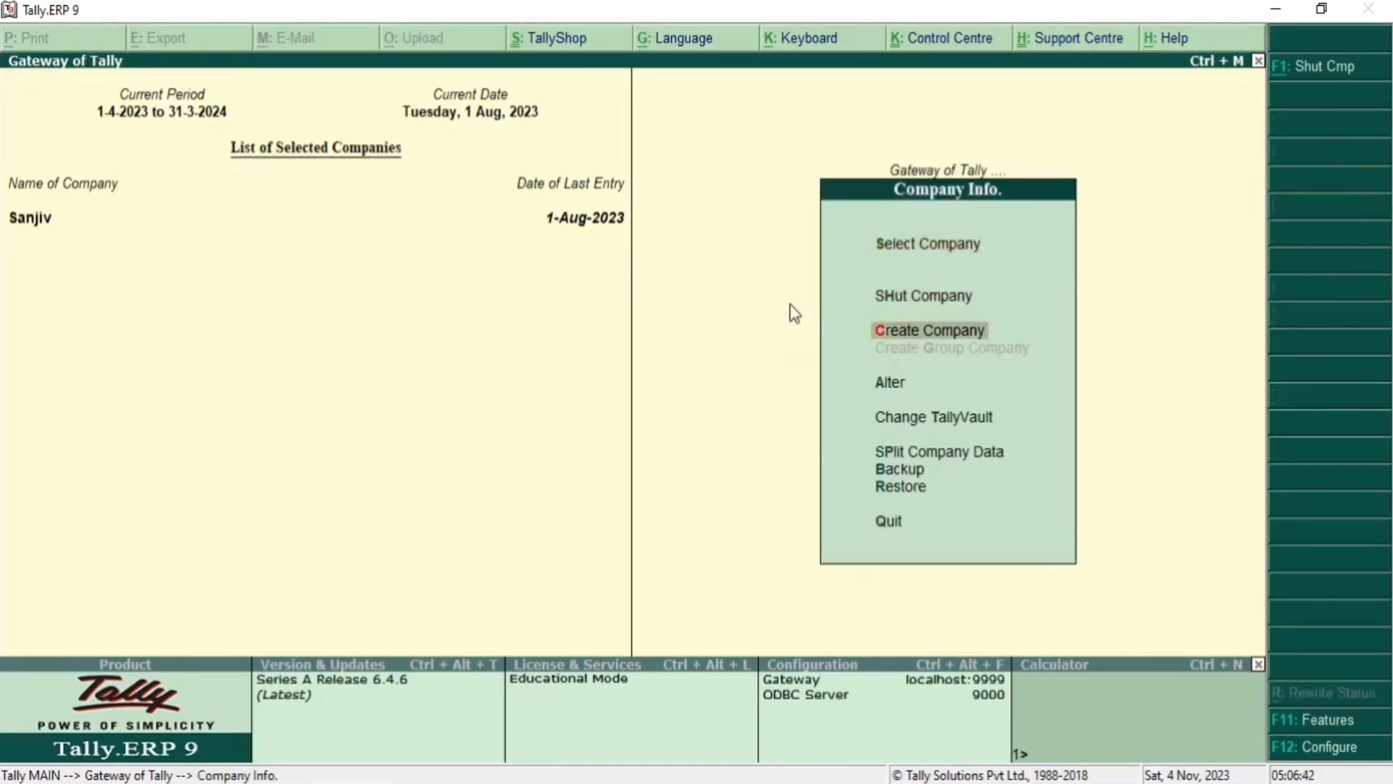
key("Return")
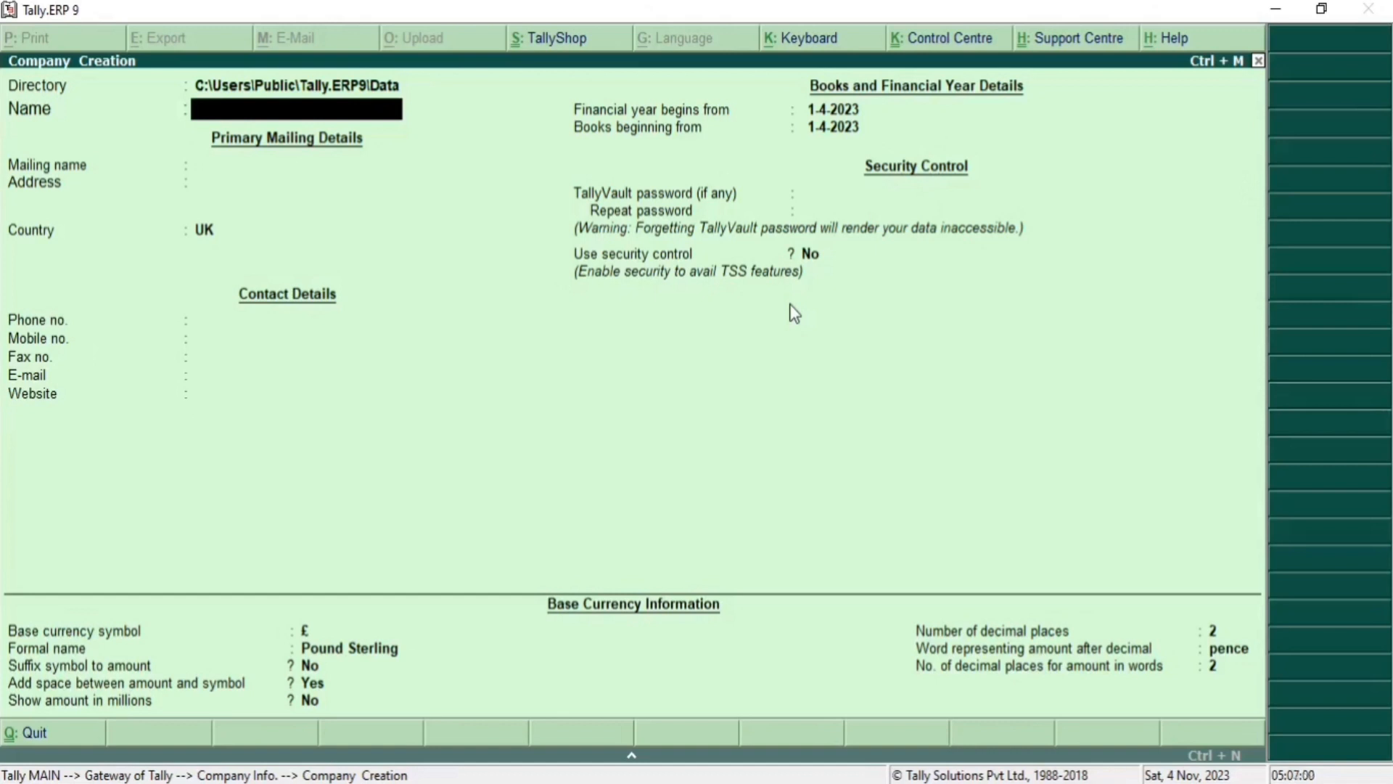
type("Skict")
key("Return")
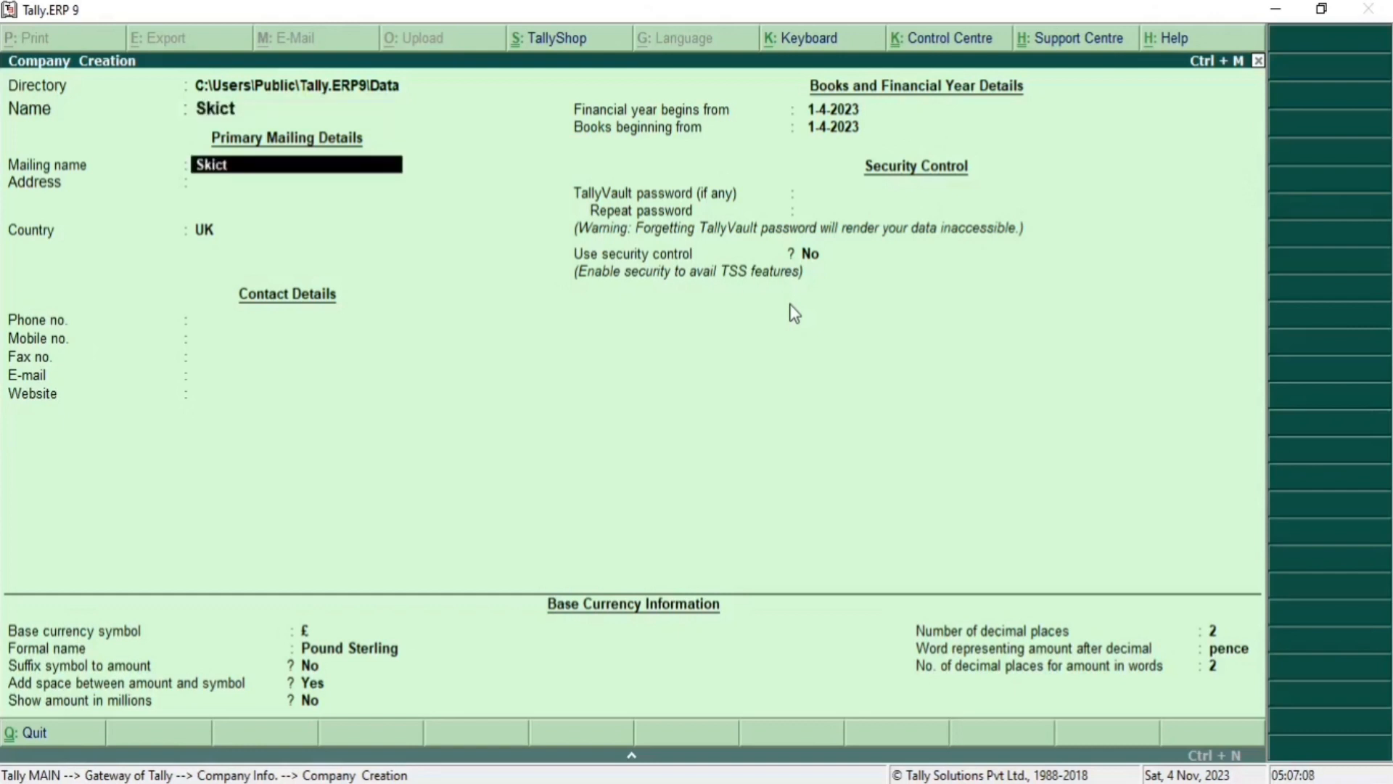
key("Return")
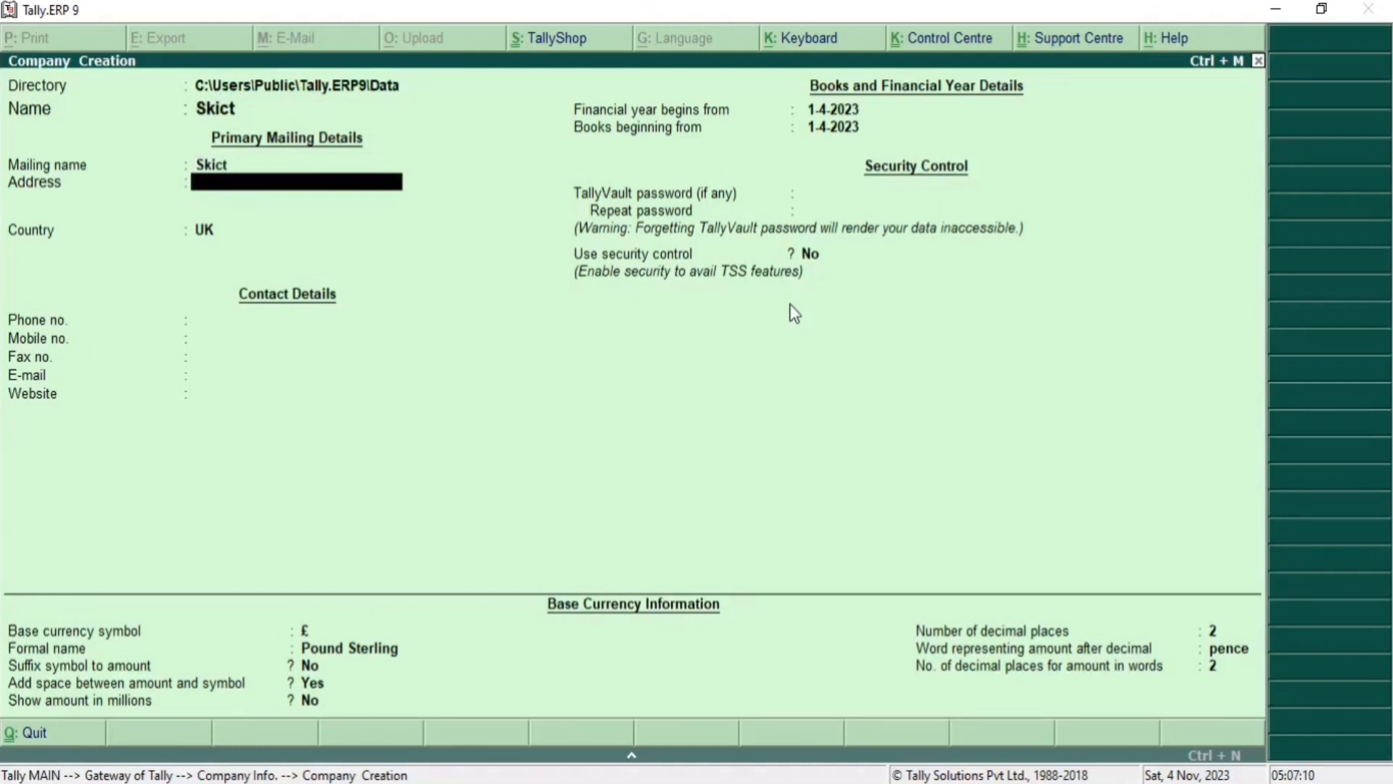
Enter the company's address and postal code, with India as the country and Uttar Pradesh as the state
type("Daffalpur")
key("Return")
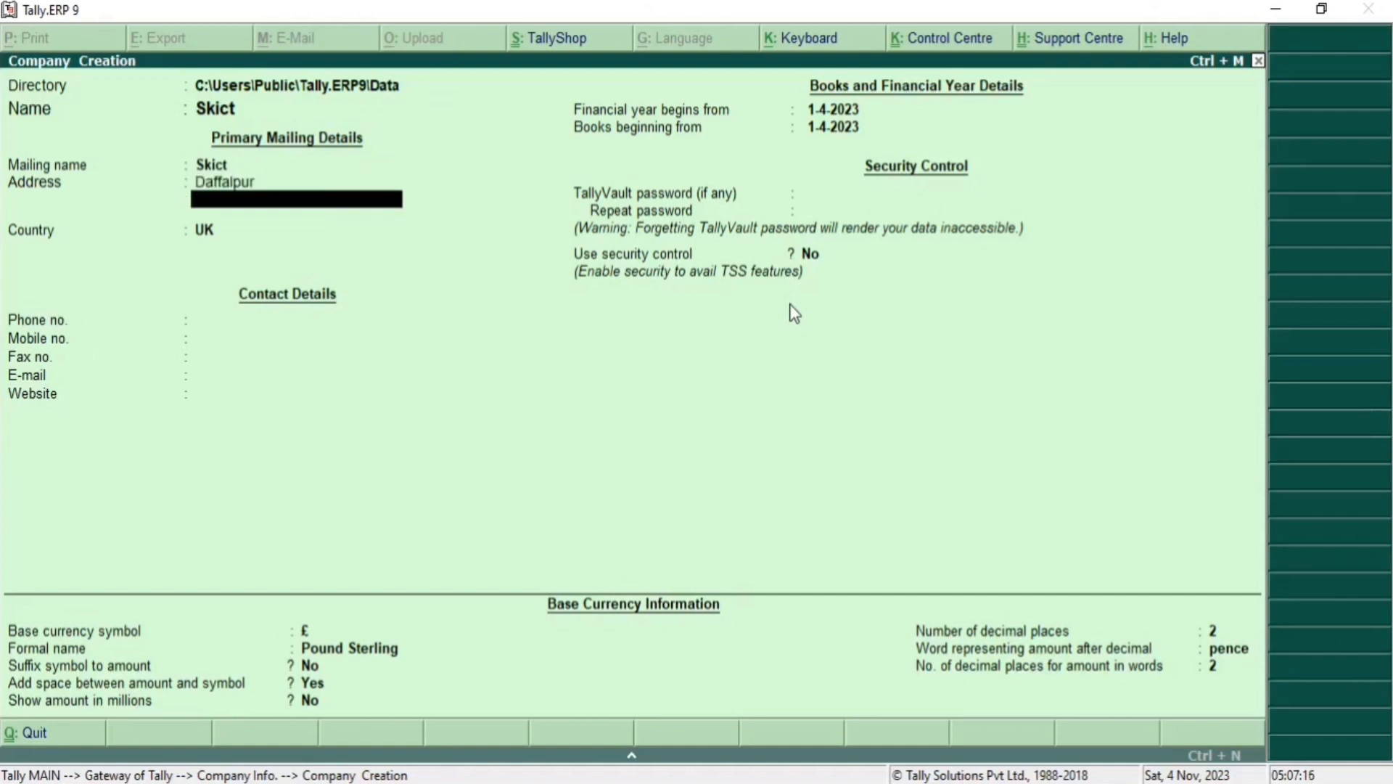
key("Return")
type("I")
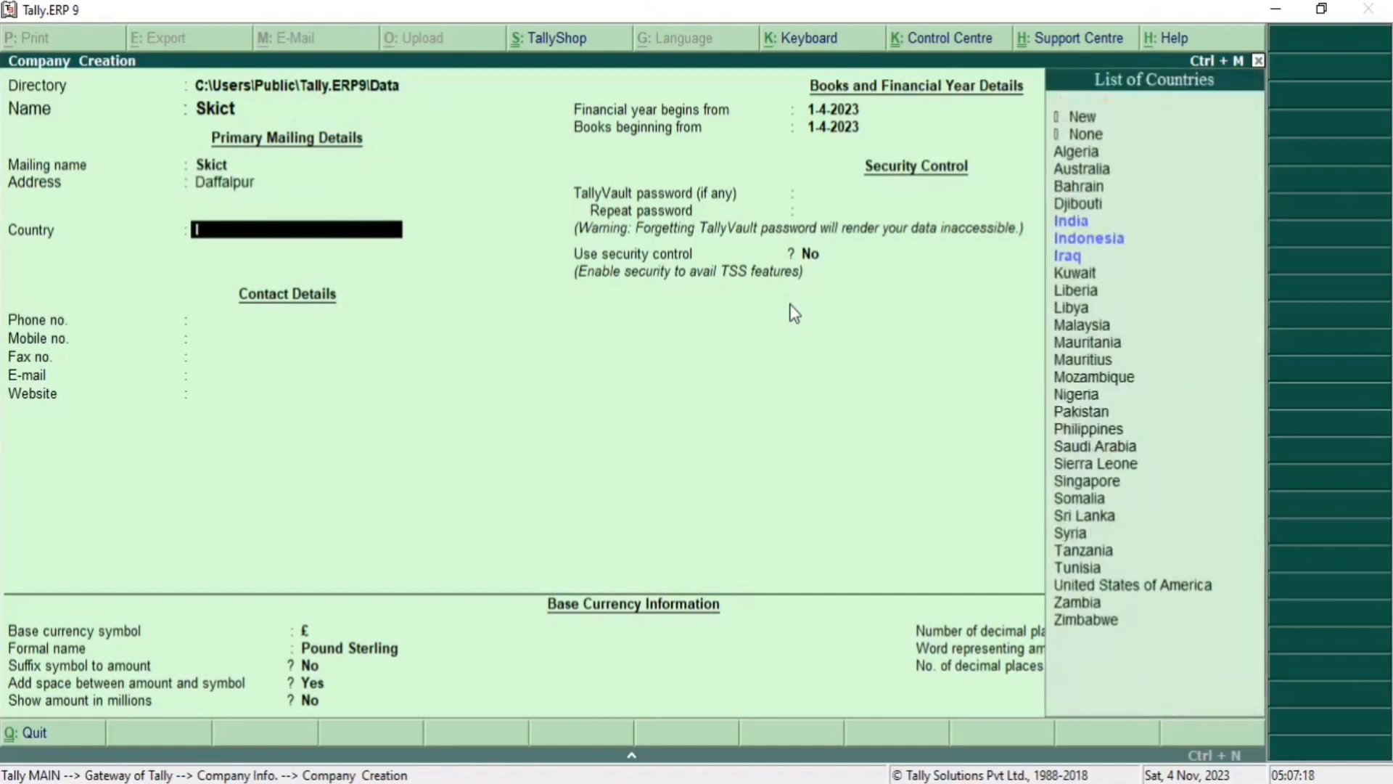
type("n")
key("Return")
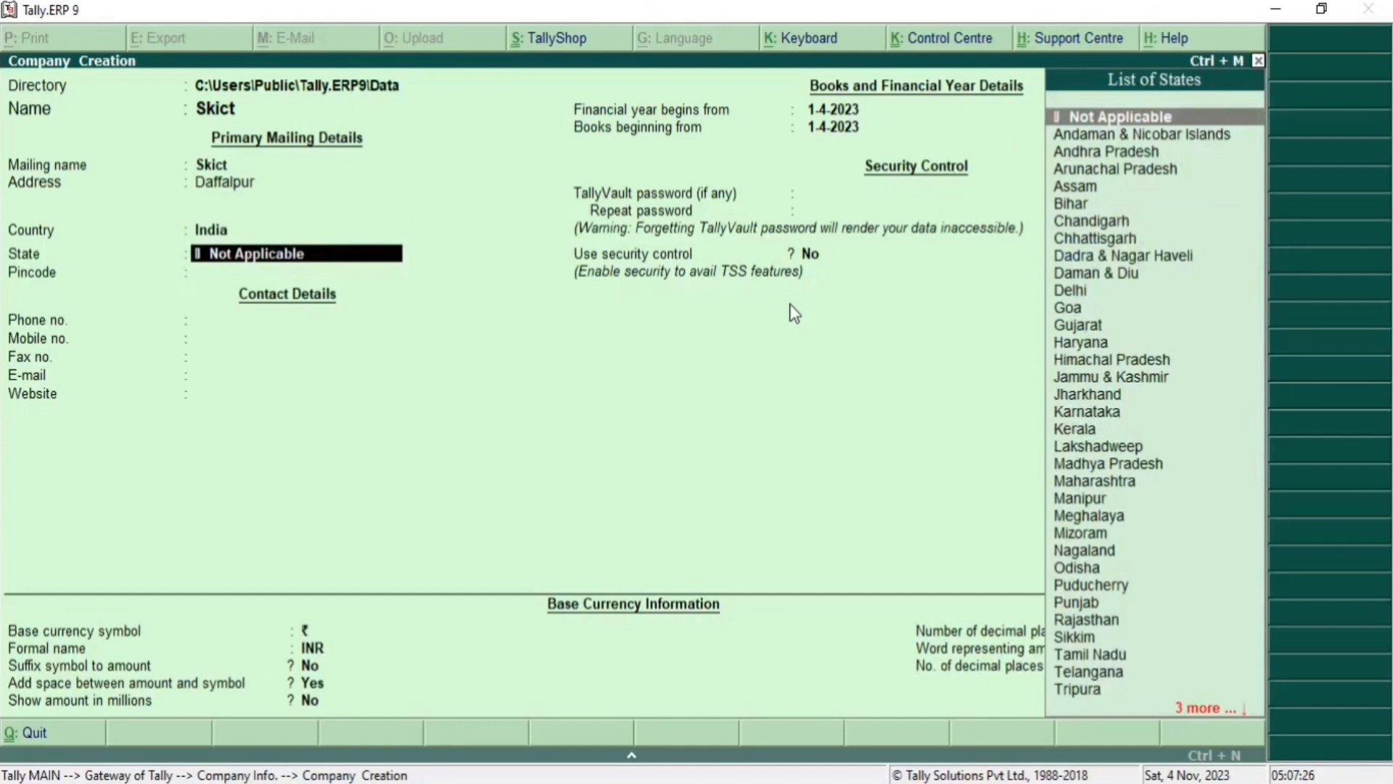
type("U")
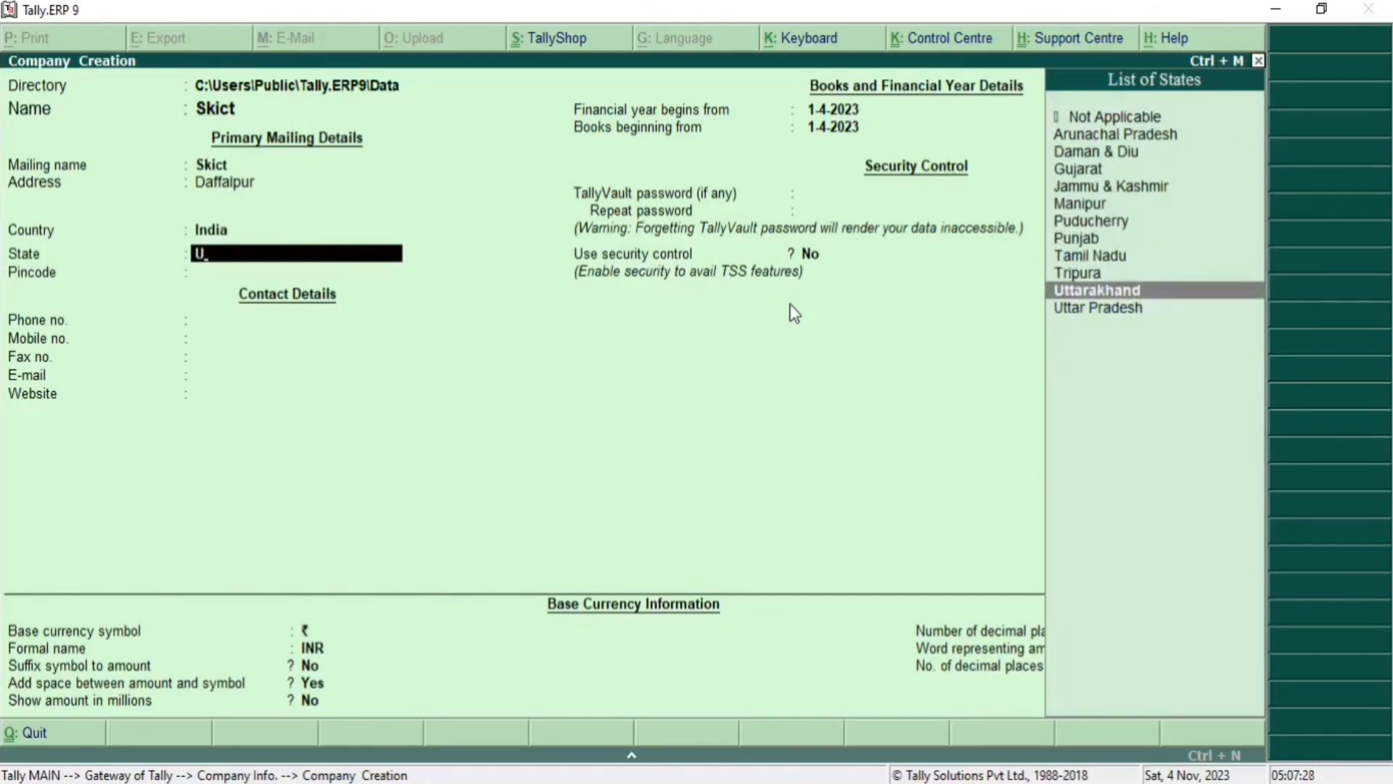
key("Down")
key("Return")
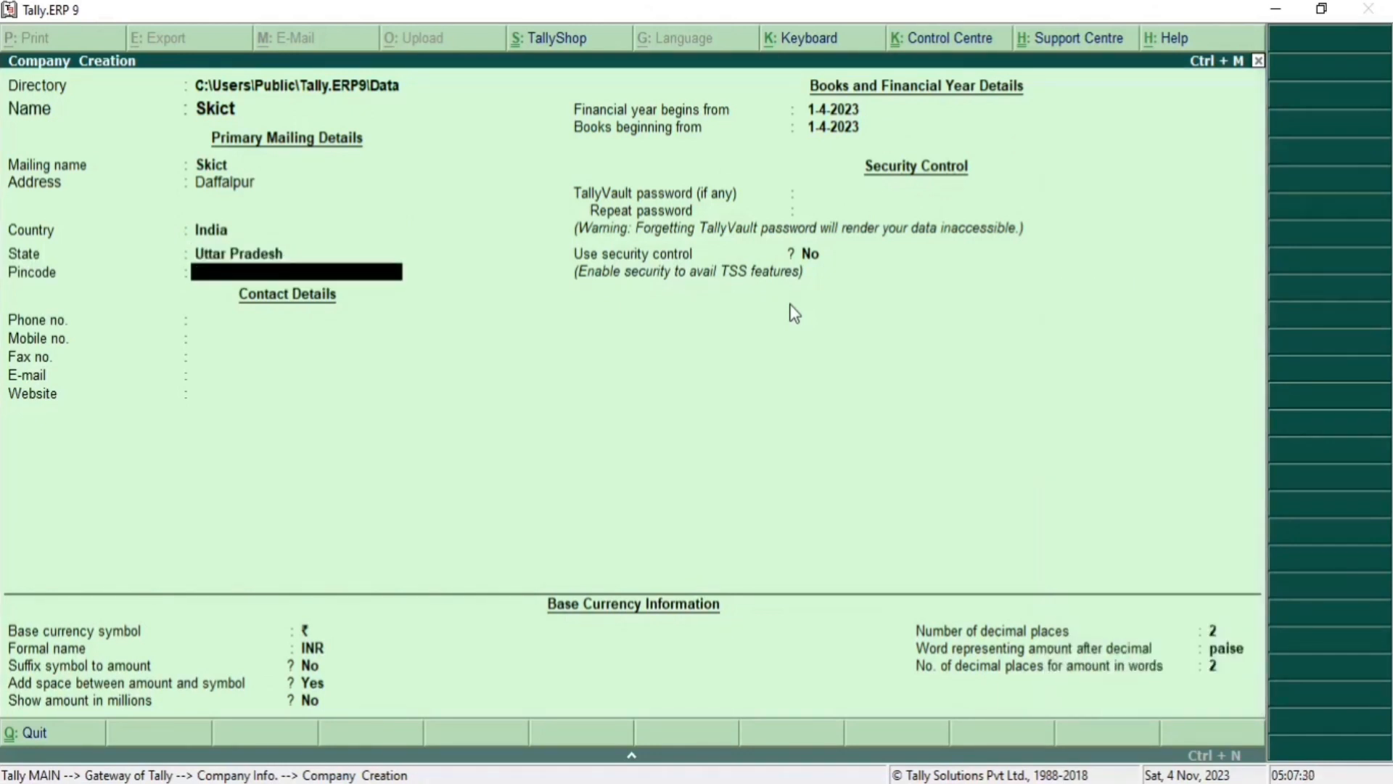
type("221108")
key("Return")
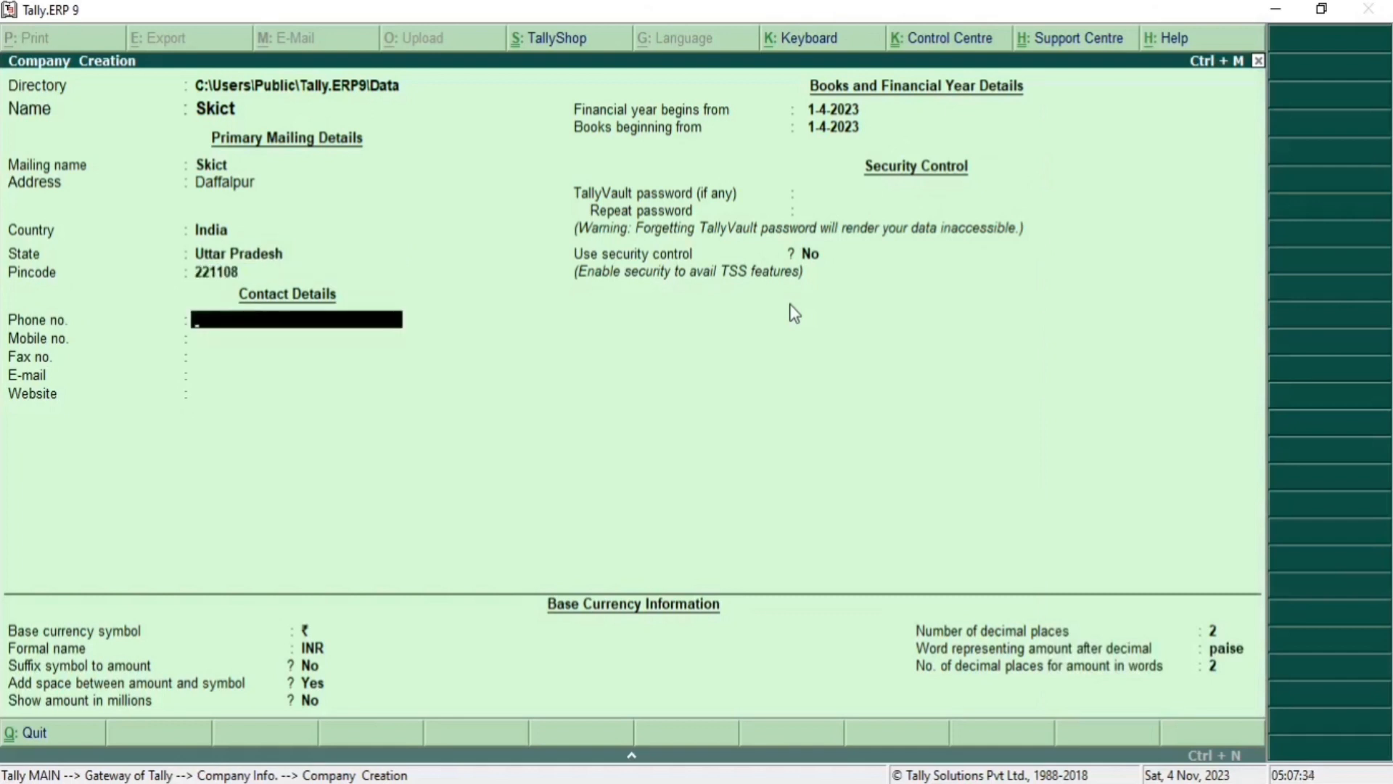
Leave the contact details blank and keep 1-4-2023 as the financial year and books start, without a TallyVault password or security control
key("Return")
key("Return")
key("Return")
key("Return")
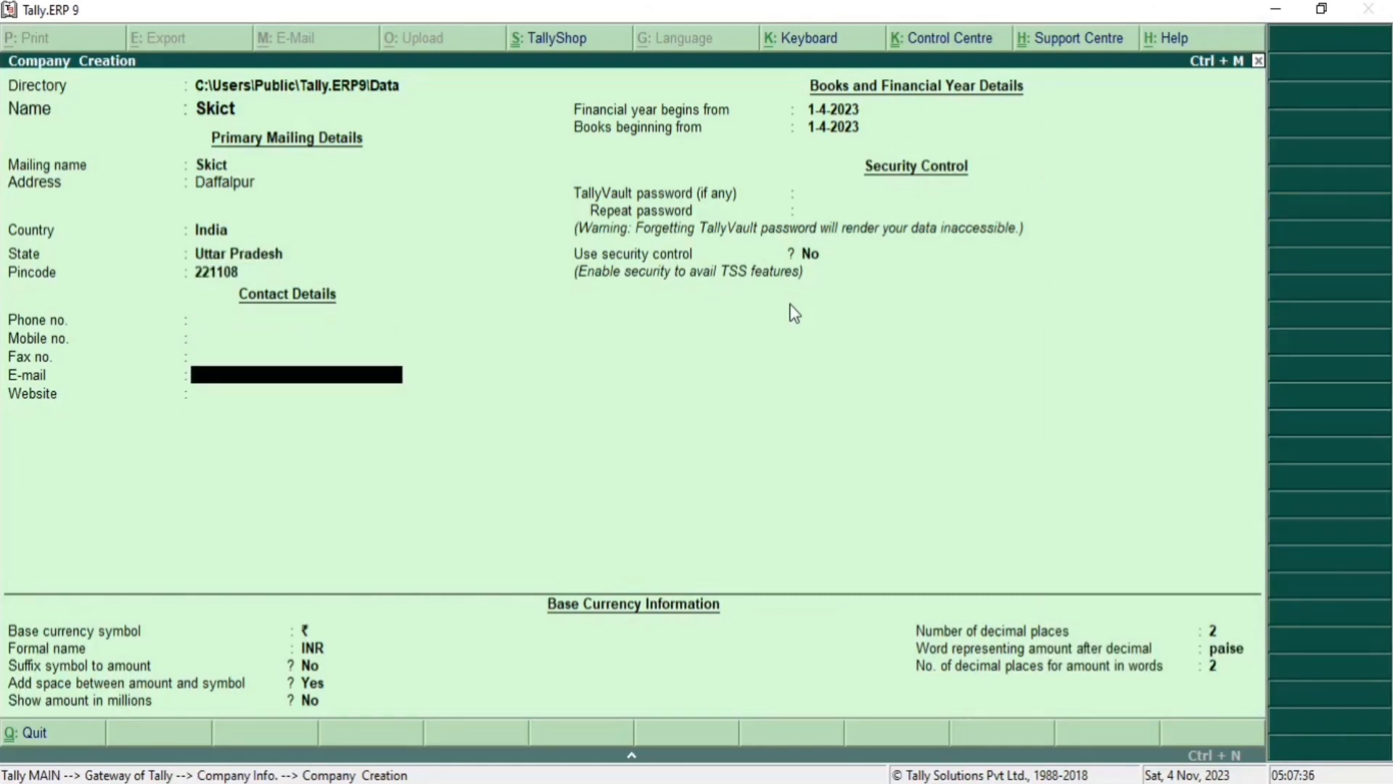
key("Return")
key("Return")
key("Return")
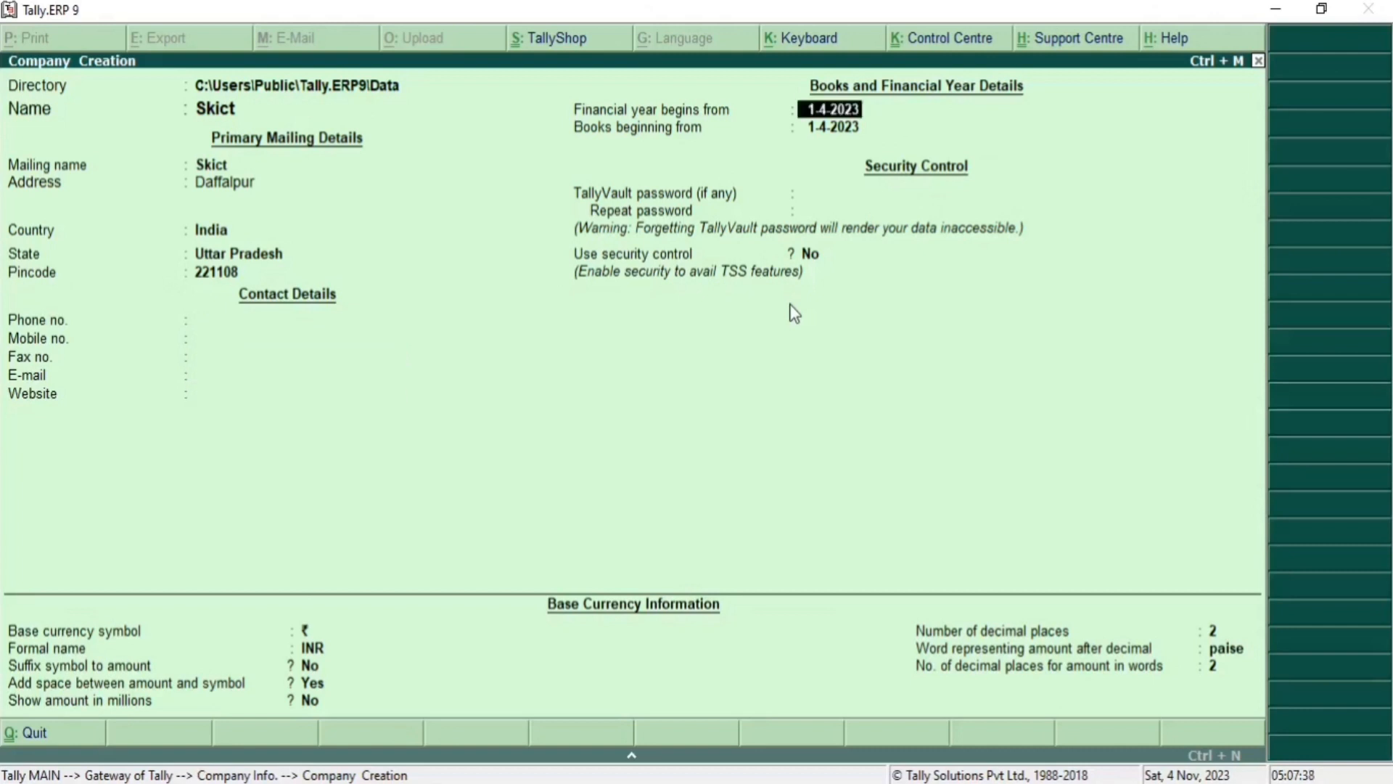
key("Return")
key("Return")
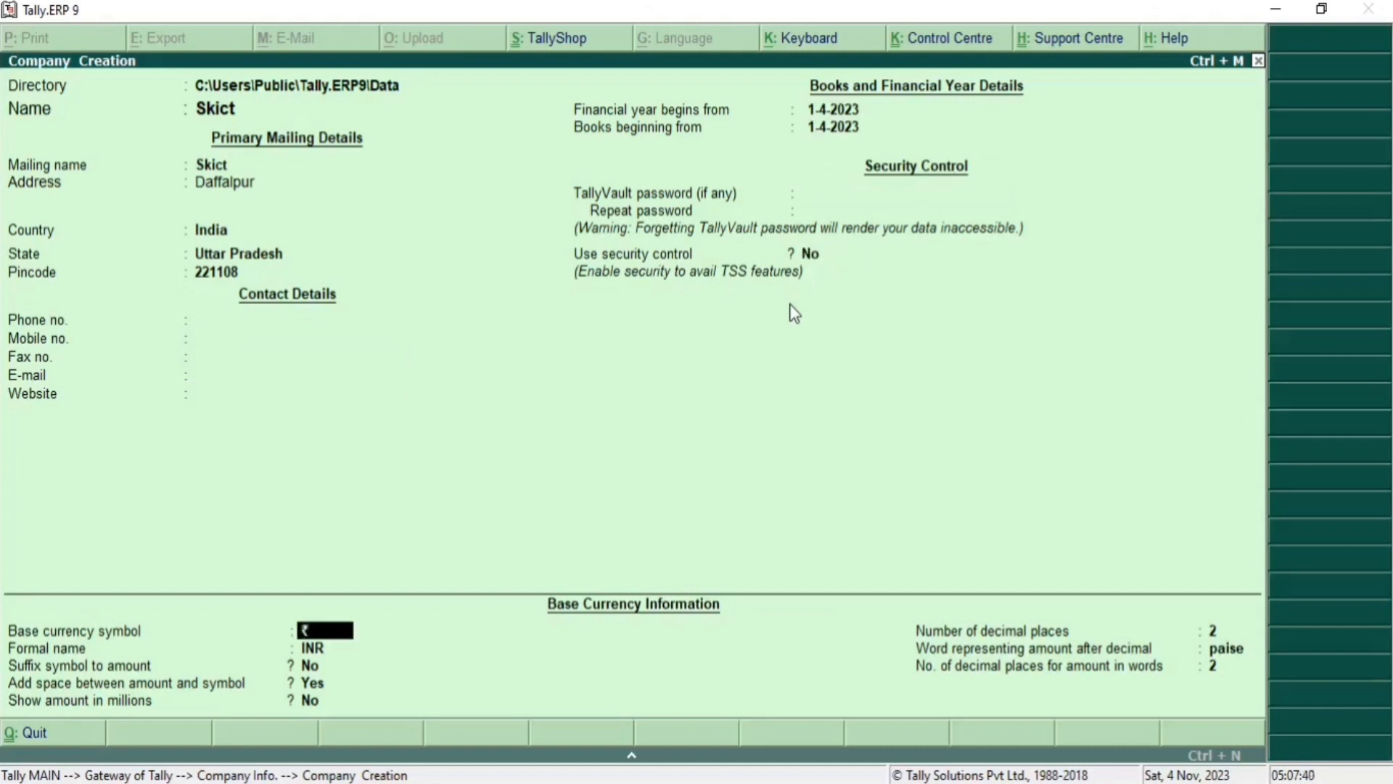
Keep the ₹ base currency as INR with paise and two decimal places, save the company and return to the Gateway of Tally
key("Return")
key("Return")
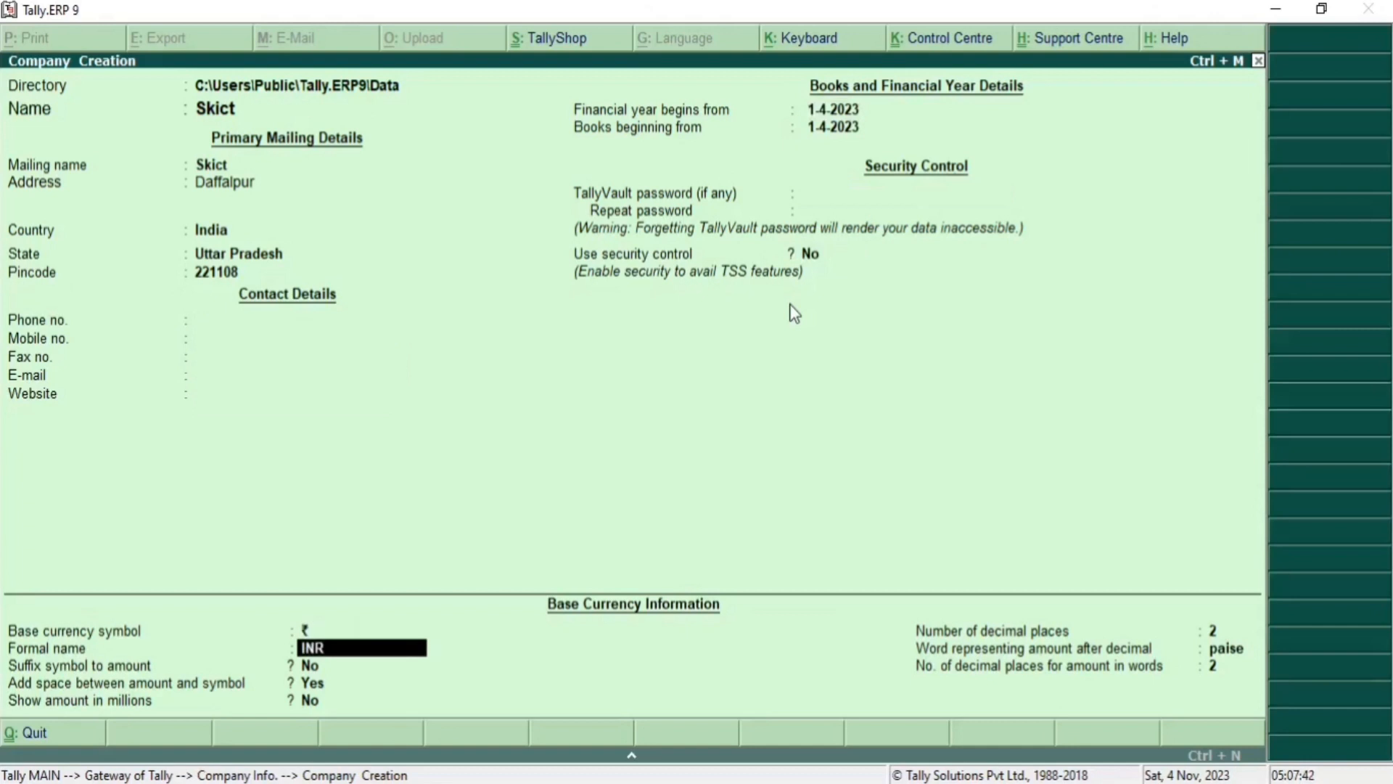
key("Return")
key("Return")
key("Return")
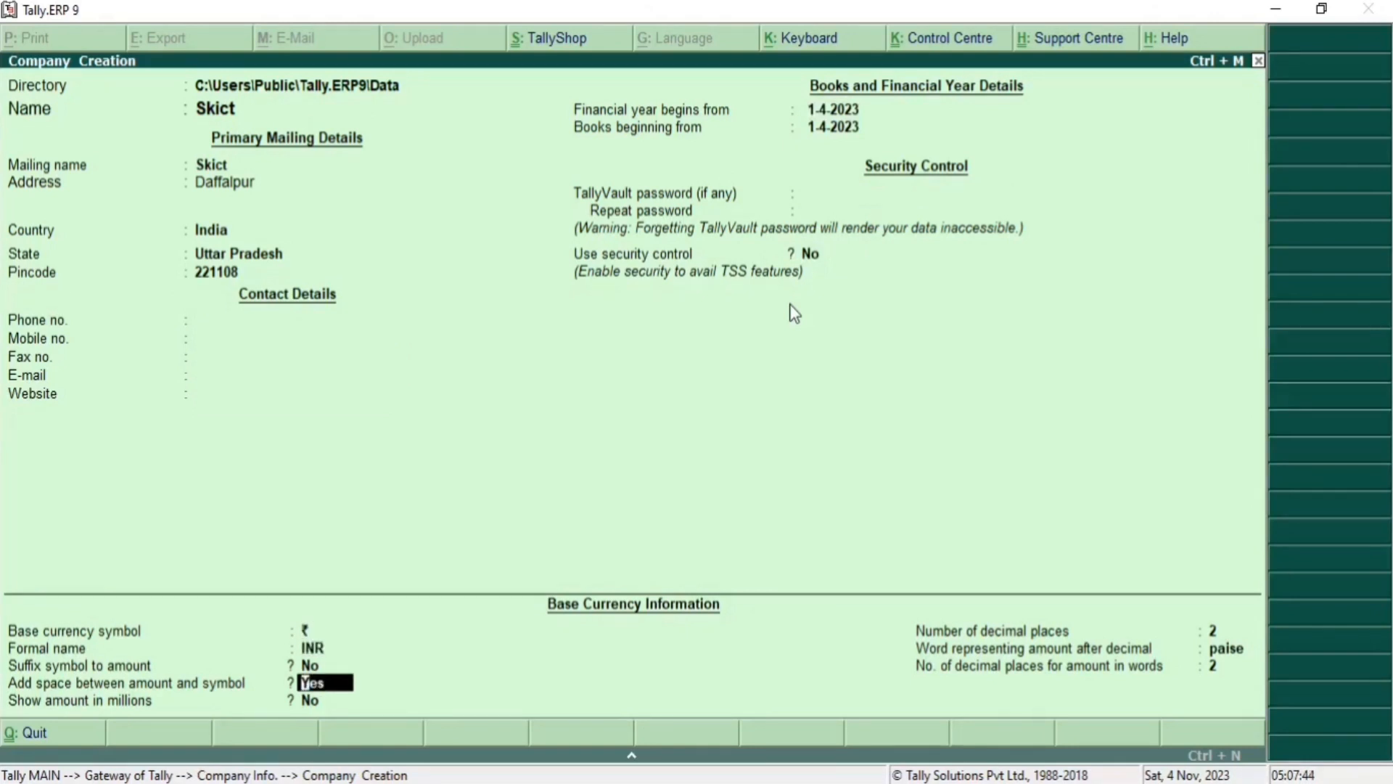
key("Return")
key("Return")
key("Return")
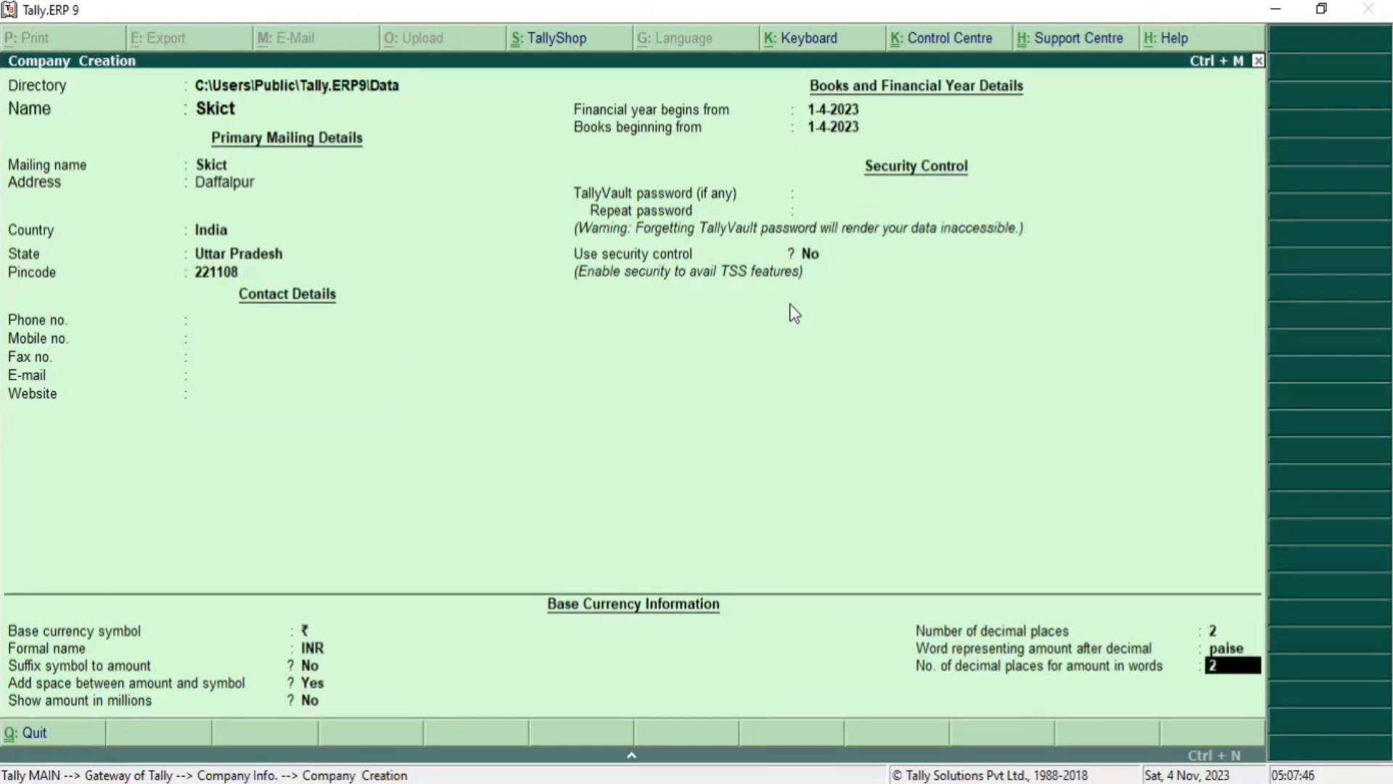
key("Return")
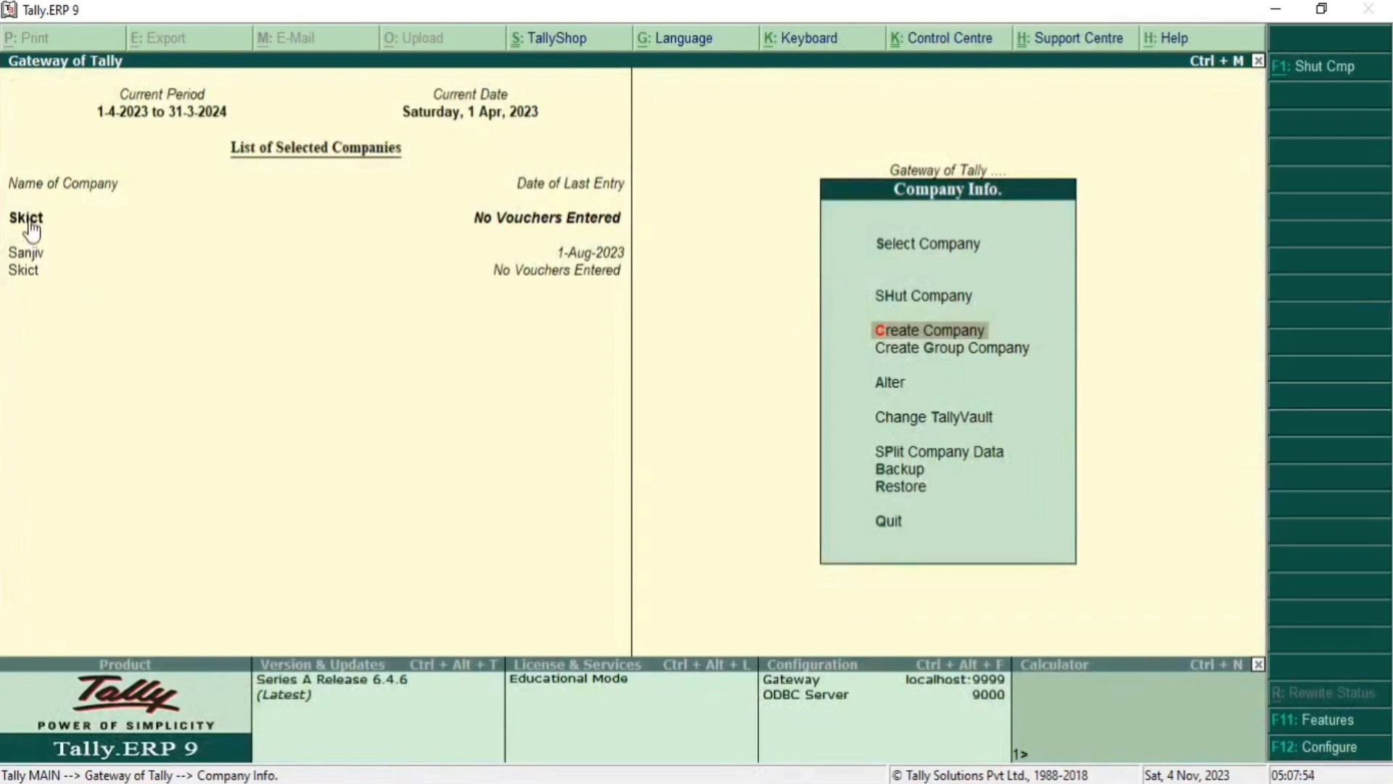
key("Escape")
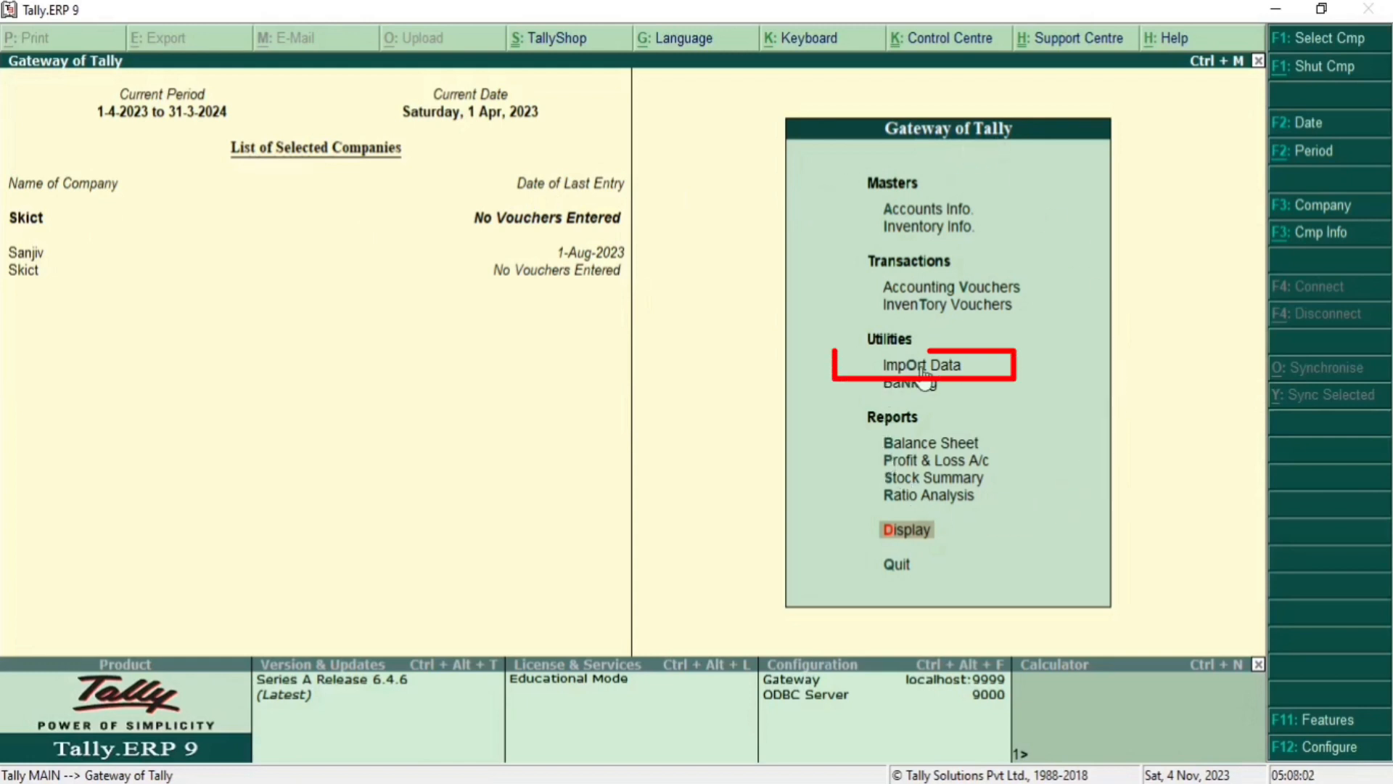
Import the masters from master.xml into Skict, combining opening balances for entries that already exist
left_click(959, 370)
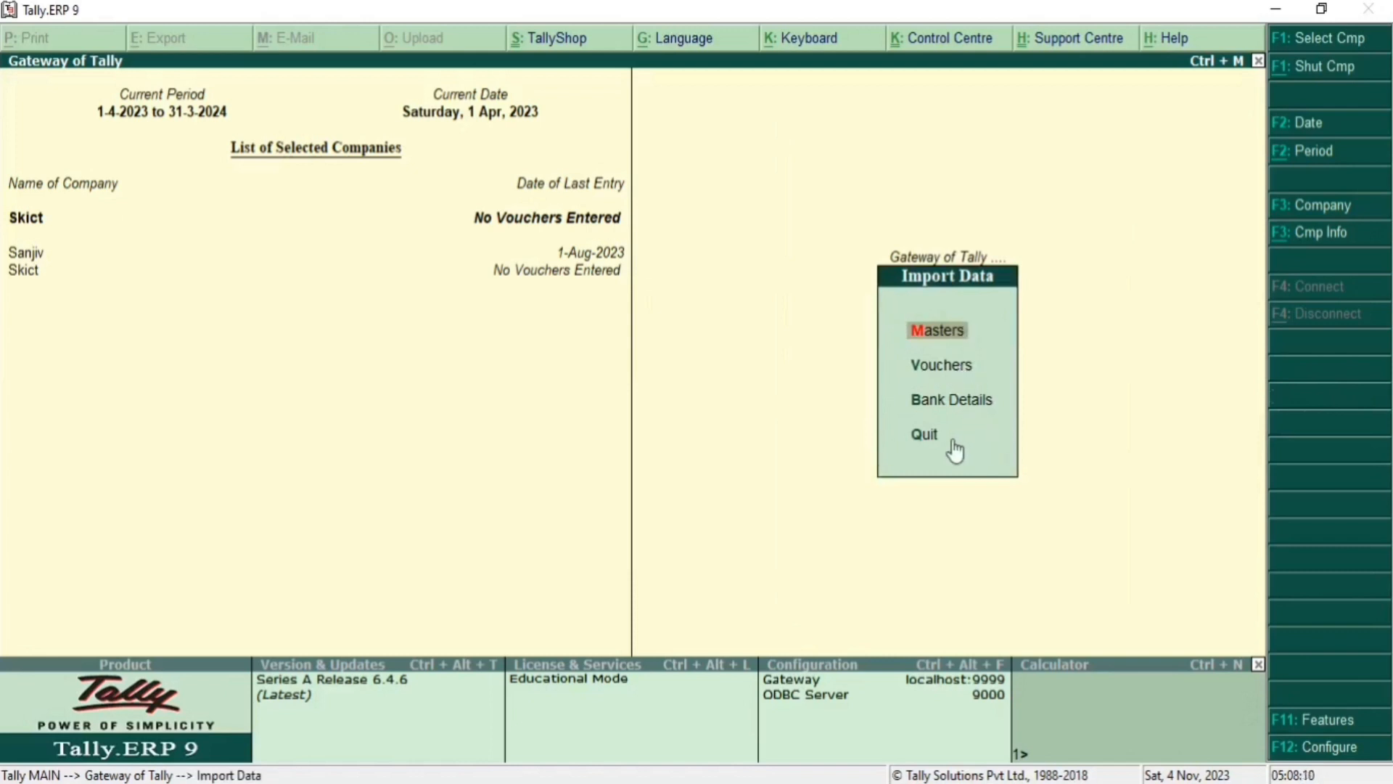
left_click(934, 332)
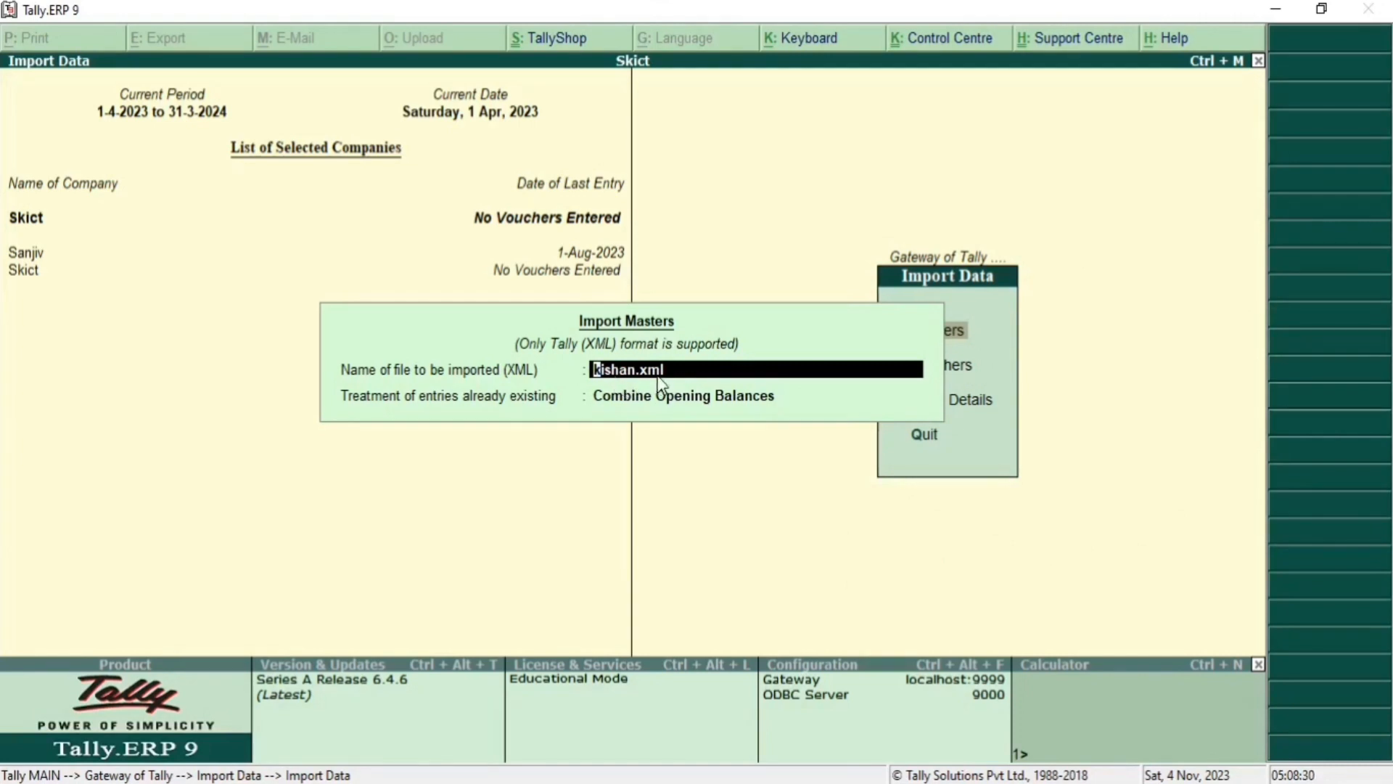
left_click(642, 371)
key("BackSpace")
key("BackSpace")
key("BackSpace")
key("BackSpace")
key("BackSpace")
key("BackSpace")
key("BackSpace")
type("maste")
type("r.xml")
key("Return")
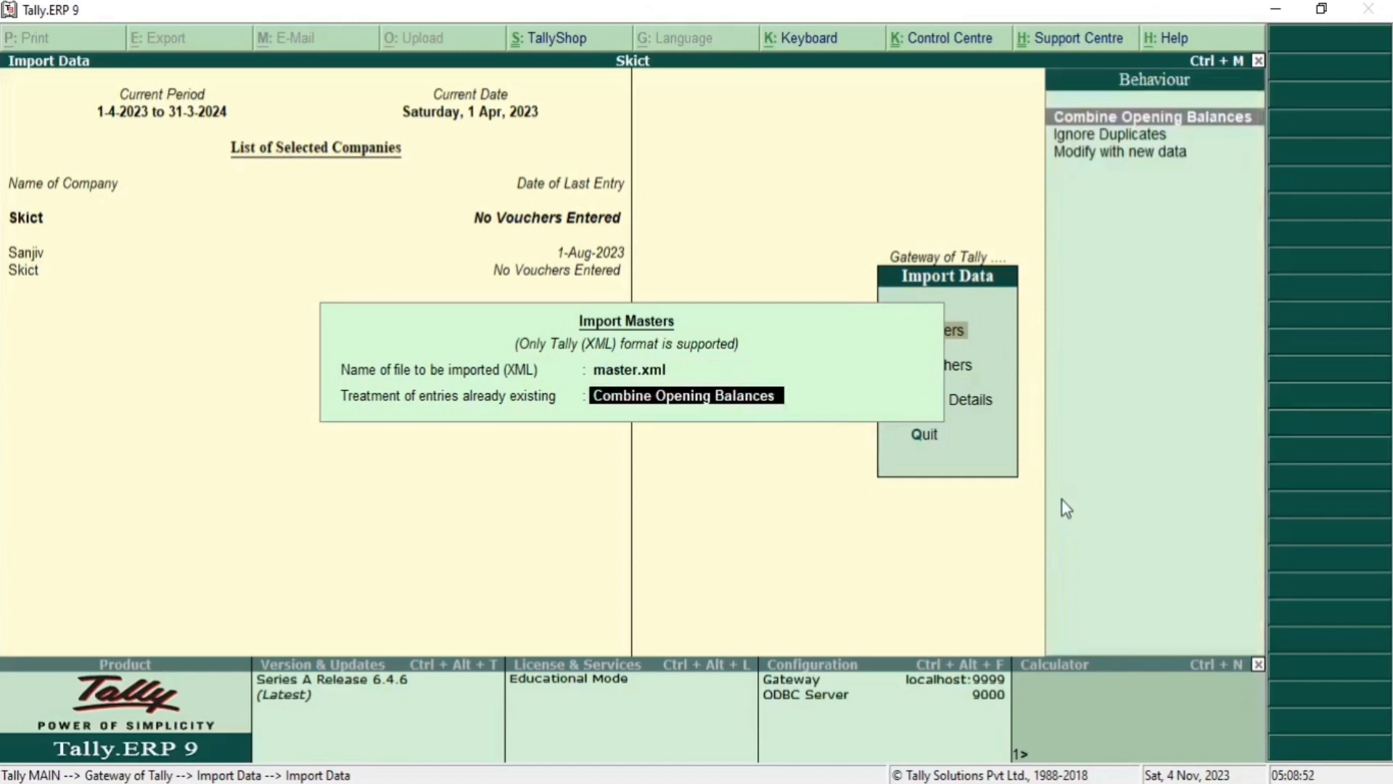
key("Return")
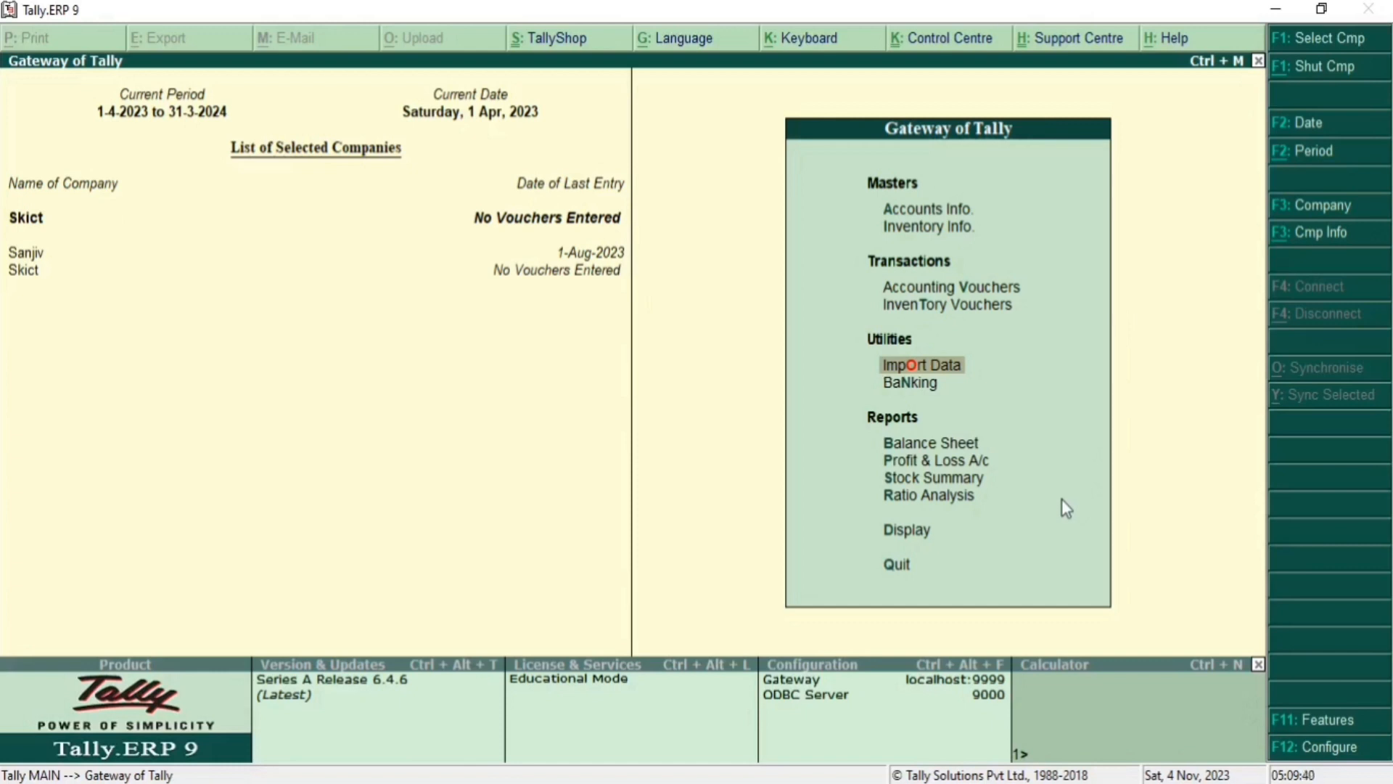
key("Up")
key("Up")
key("Up")
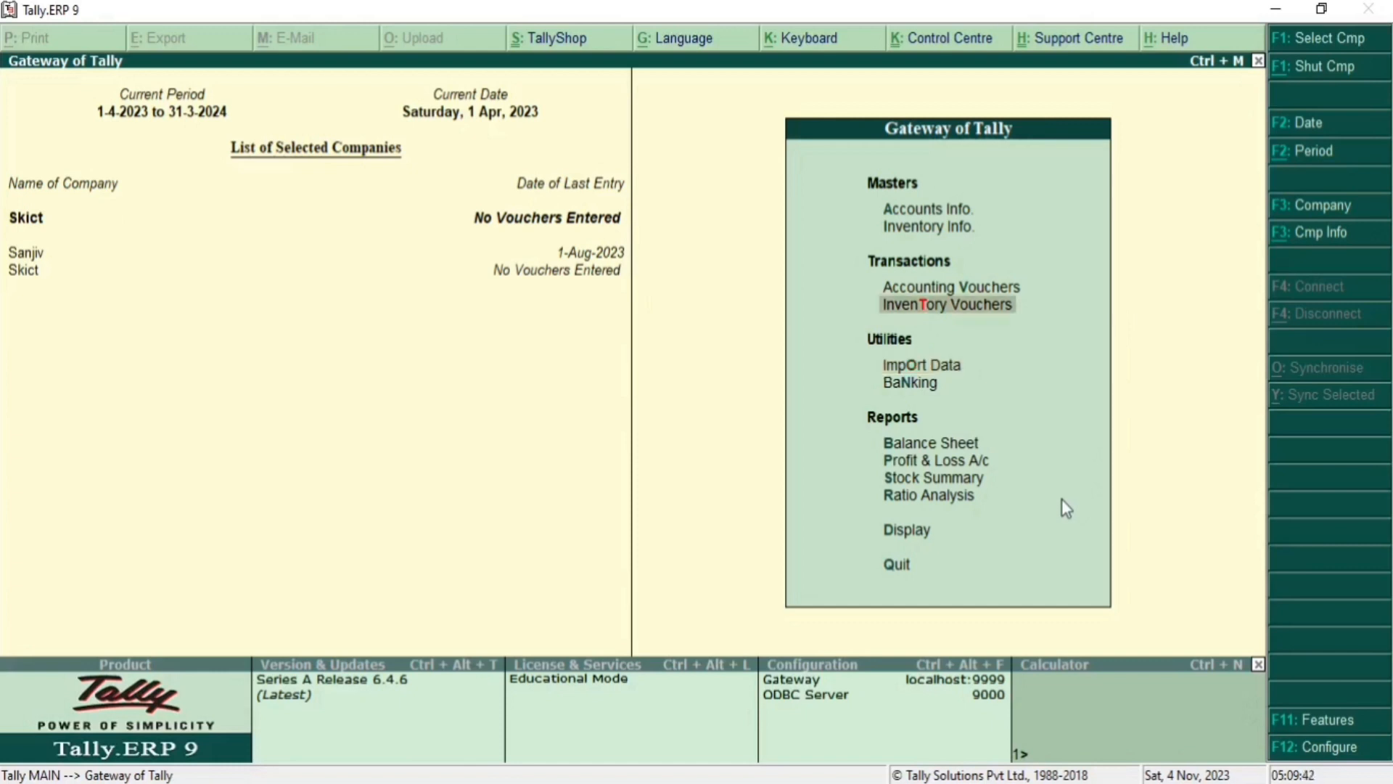
key("Up")
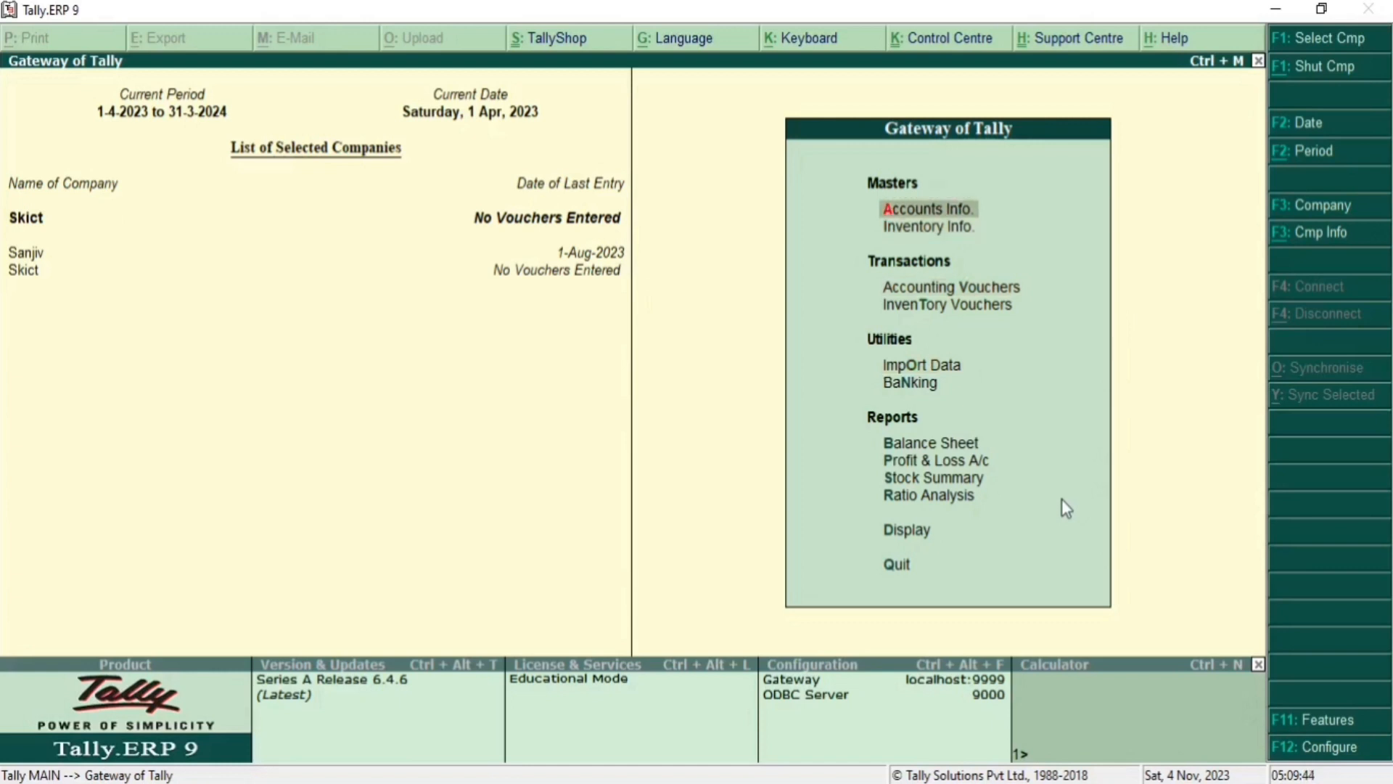
key("Return")
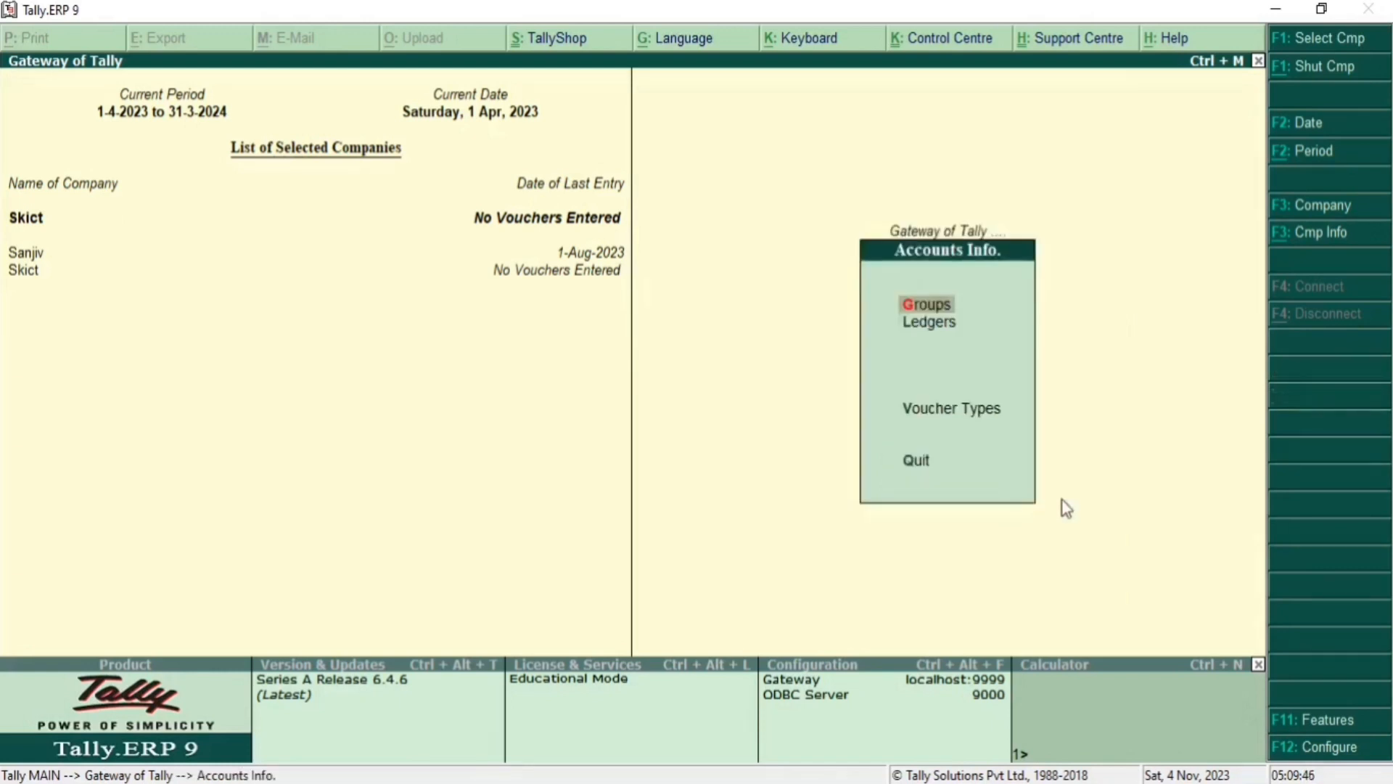
key("Return")
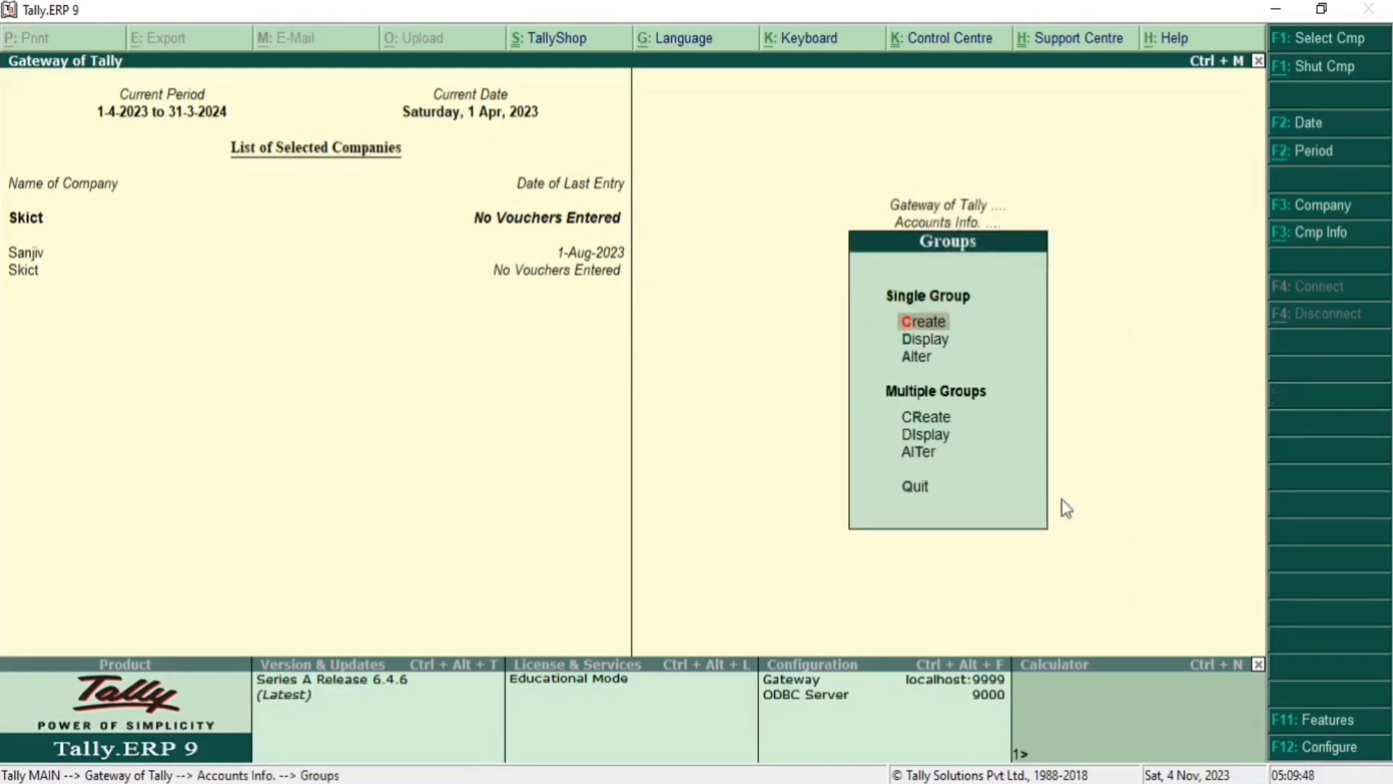
key("Down")
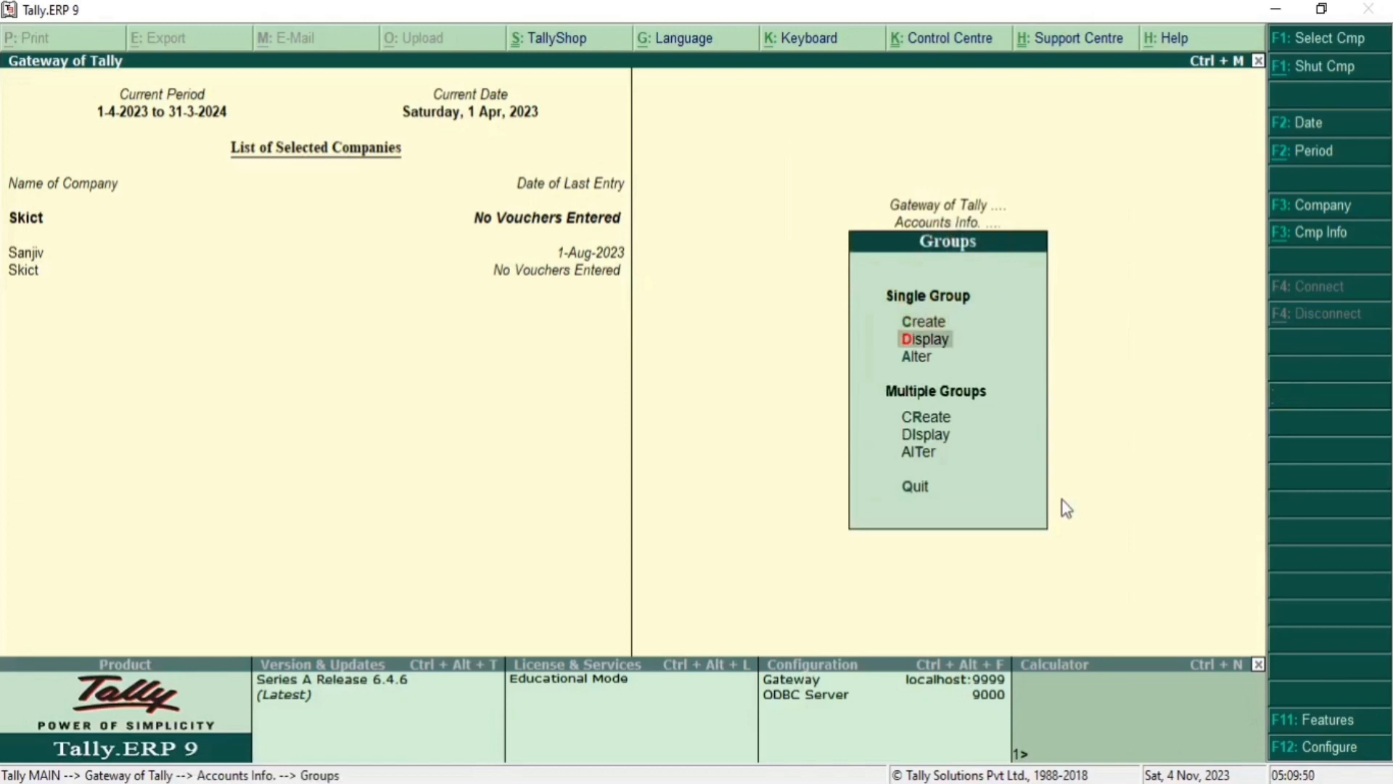
key("Return")
key("Down")
key("Down")
key("Down")
key("Down")
key("Down")
key("Down")
key("Down")
key("Down")
key("Down")
key("Down")
key("Down")
key("Down")
key("Down")
key("Down")
key("Down")
key("Down")
key("Down")
key("Down")
key("Down")
key("Down")
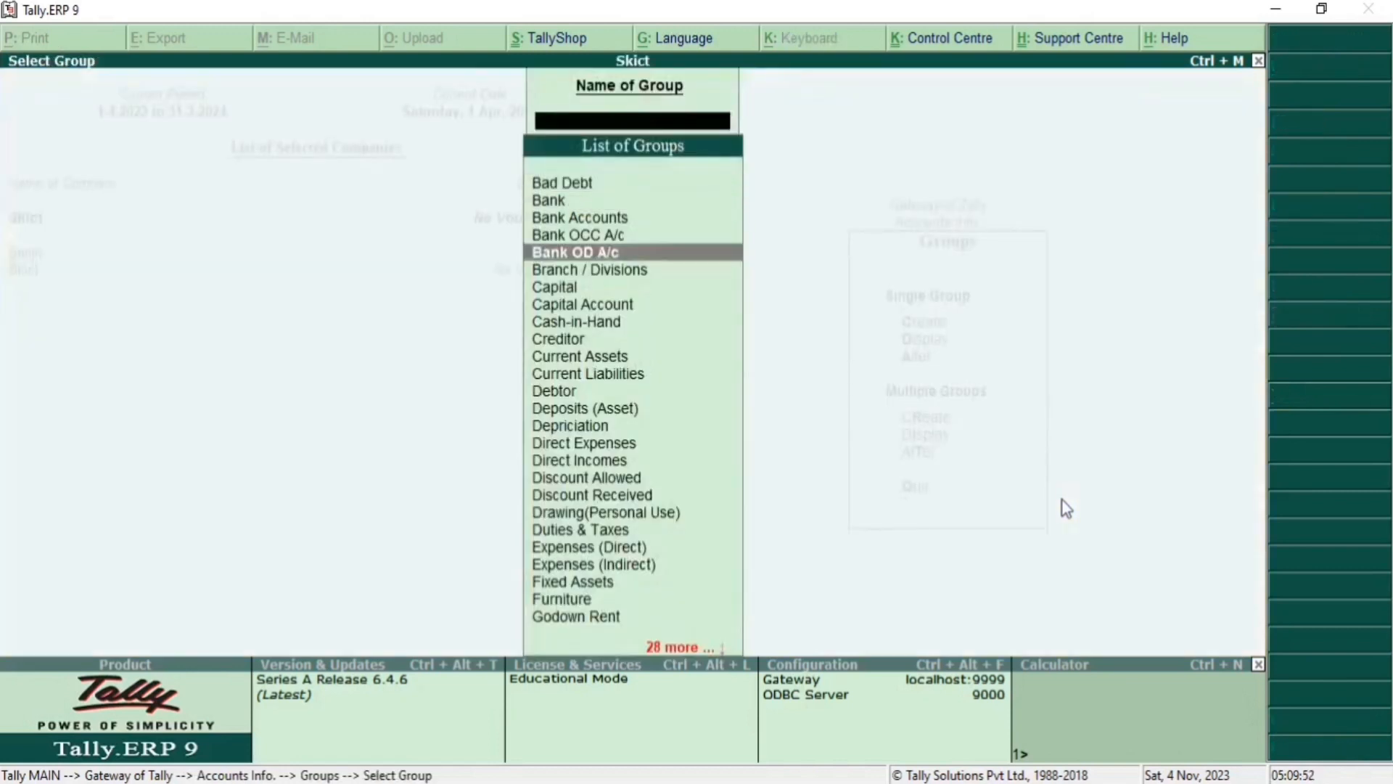
key("Down")
key("Down")
key("Down")
key("Down")
key("Down")
key("Down")
key("Down")
key("Down")
key("Down")
key("Down")
key("Down")
key("Down")
key("Down")
key("Down")
key("Down")
key("Down")
key("Down")
key("Down")
key("Down")
key("Down")
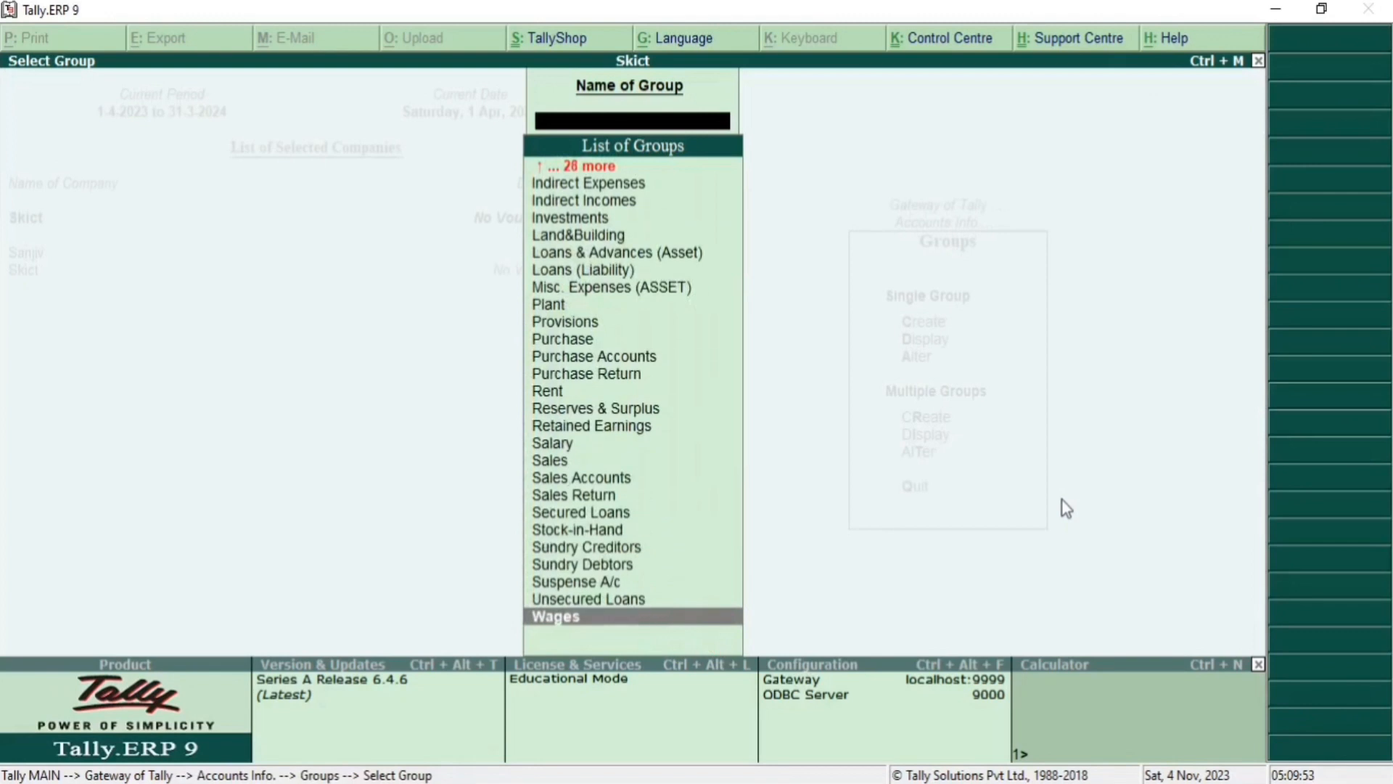
key("Up")
key("Up")
key("Up")
key("Up")
key("Up")
key("Up")
key("Up")
key("Up")
key("Up")
key("Up")
key("Up")
key("Up")
key("Up")
key("Up")
key("Up")
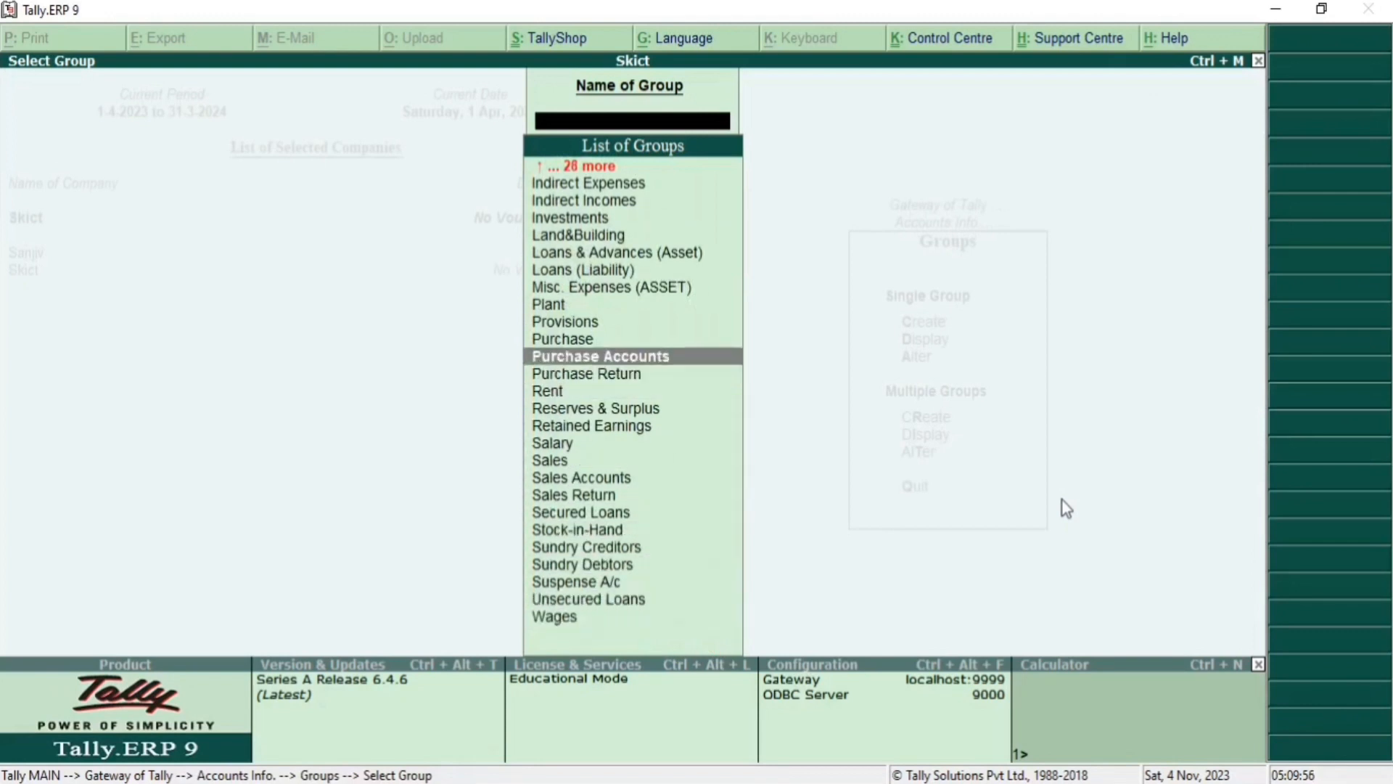
key("Escape")
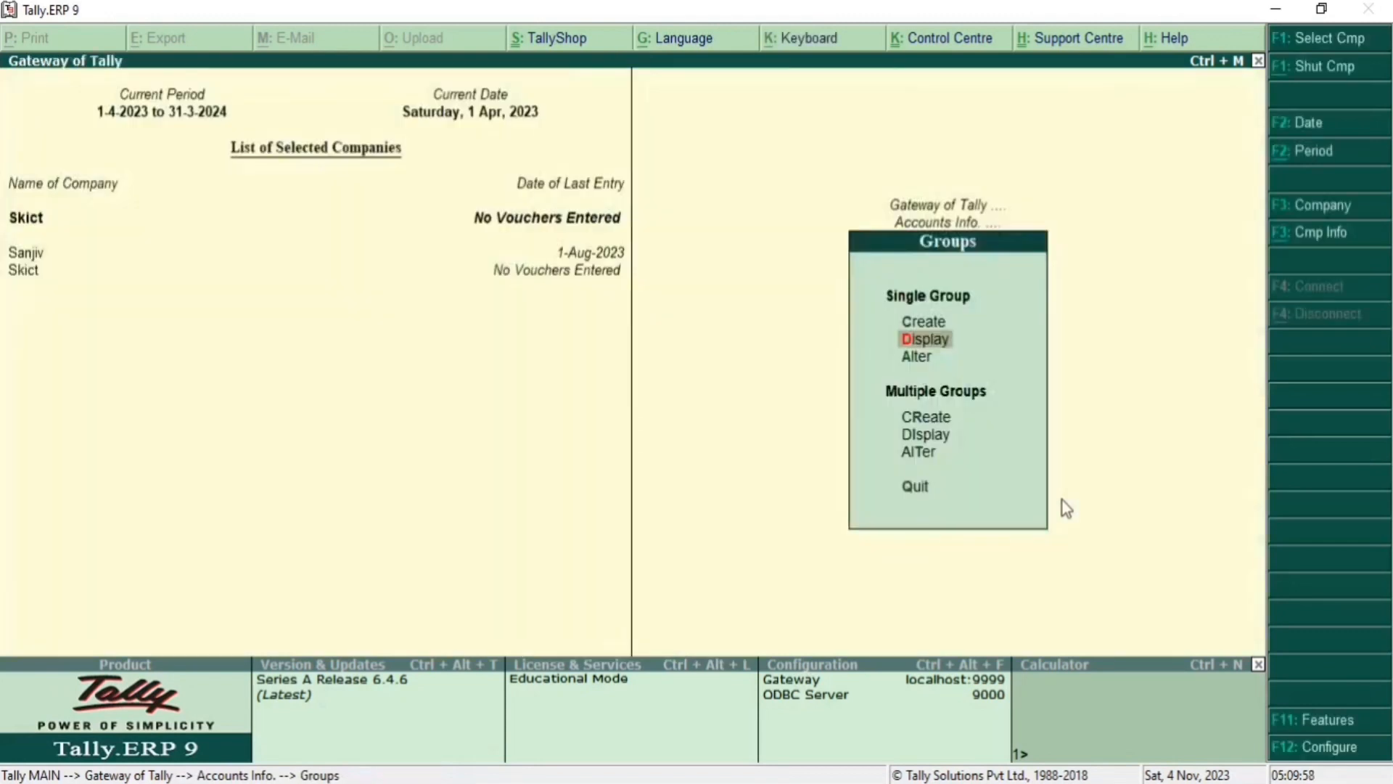
key("Escape")
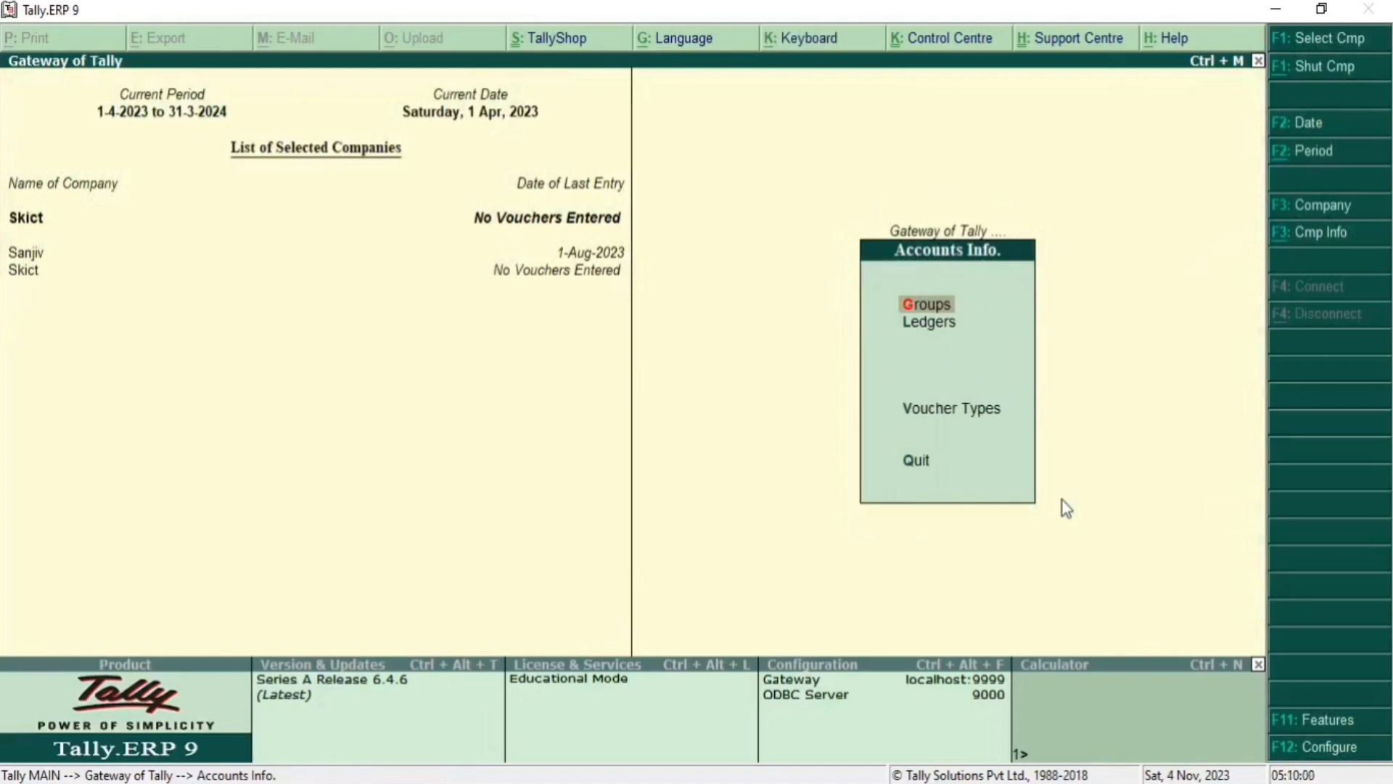
Display Skict's list of ledgers to check the imported ones, and return to the Gateway of Tally
key("Down")
key("Return")
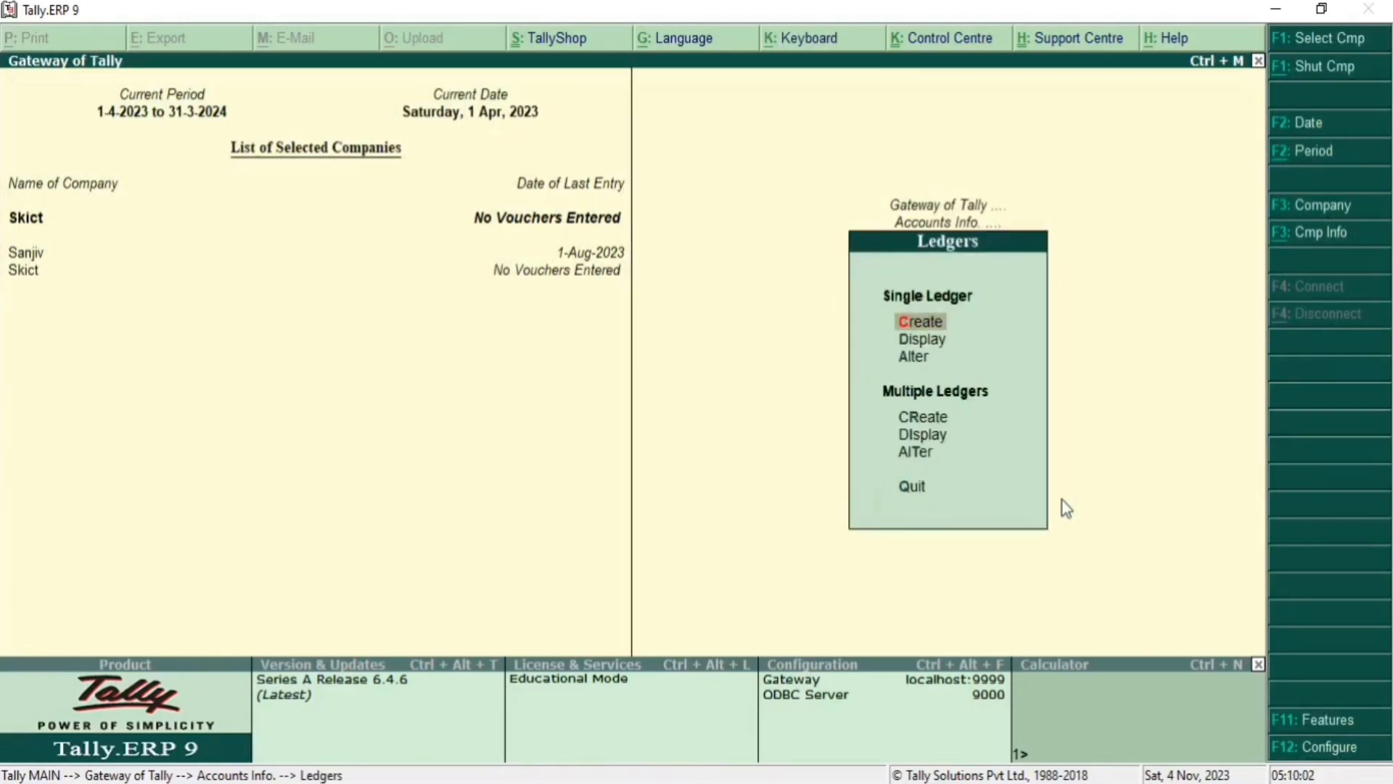
key("Down")
key("Return")
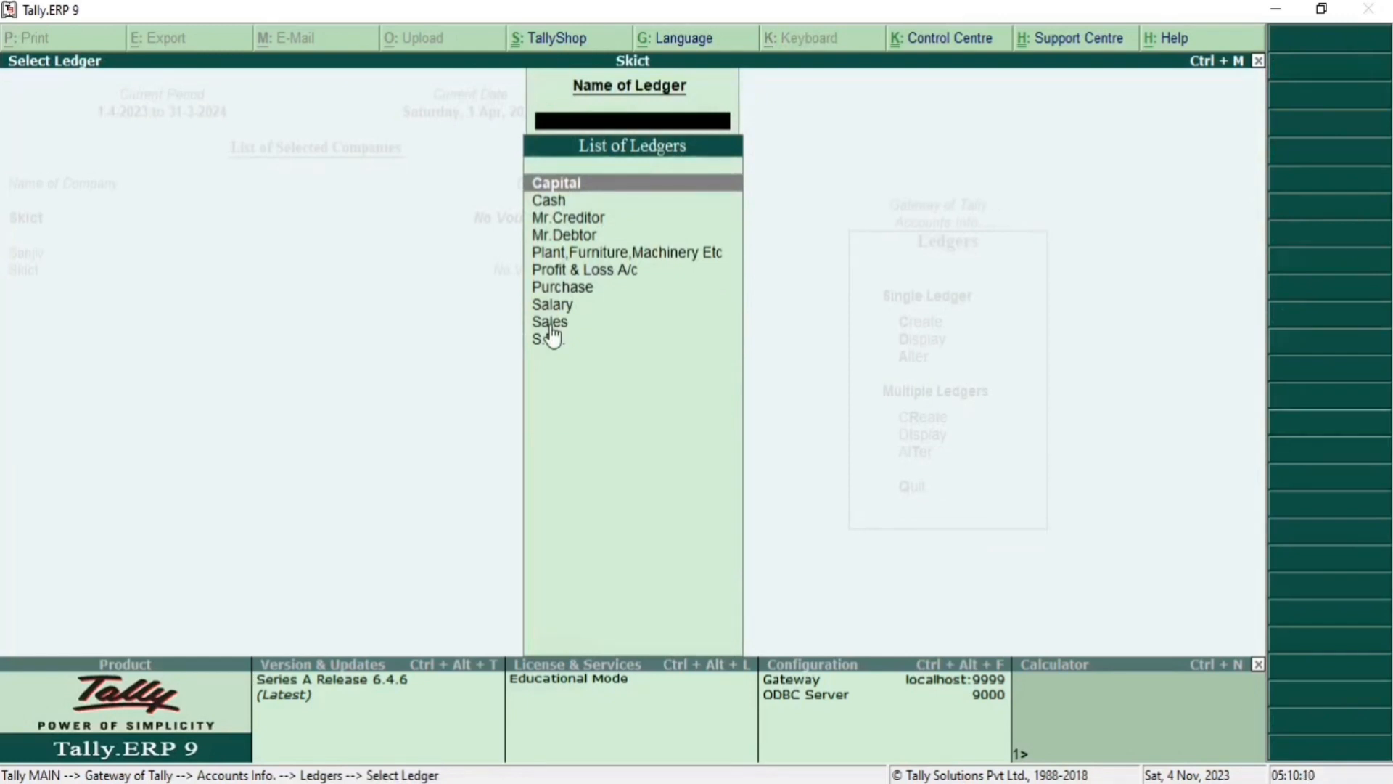
key("Escape")
key("Escape")
key("Escape")
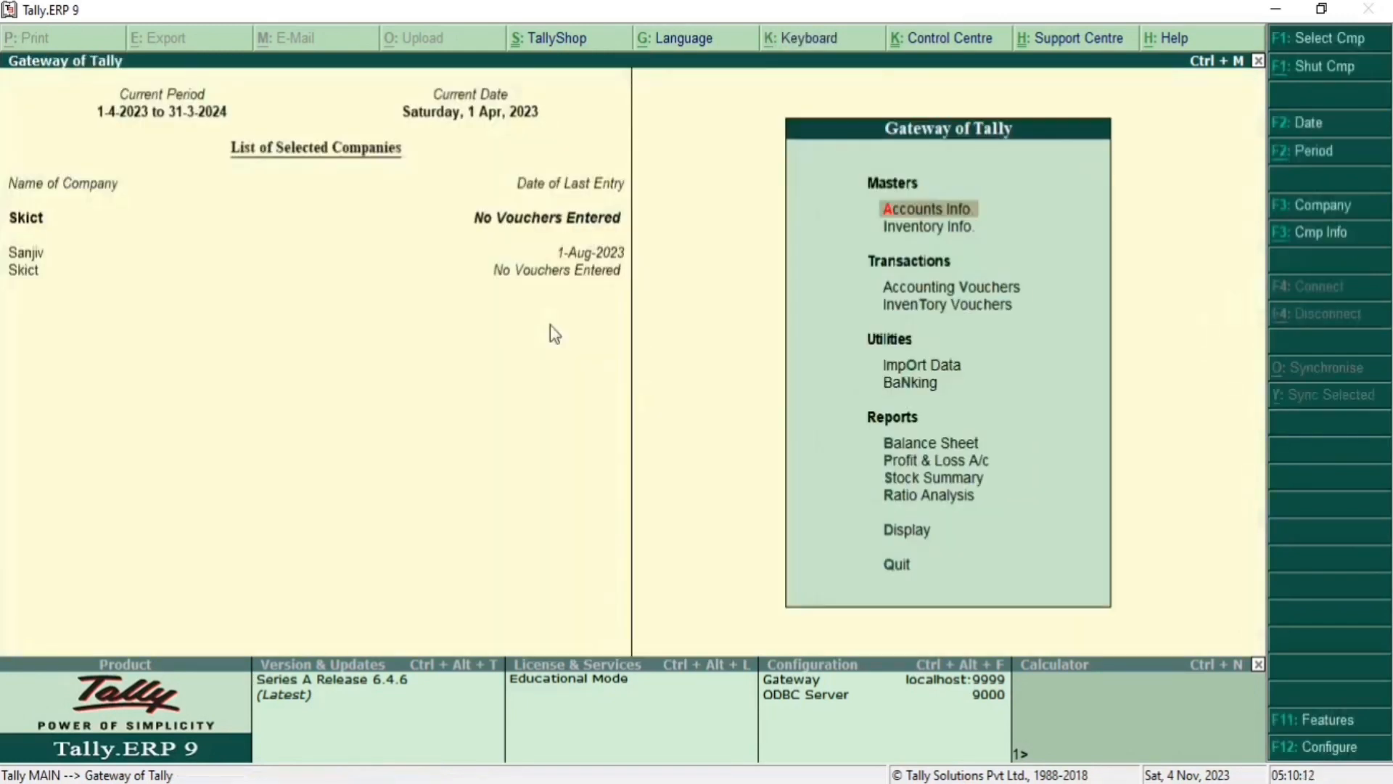
Display the single stock item list in Skict's inventory masters to check the imported items
key("Down")
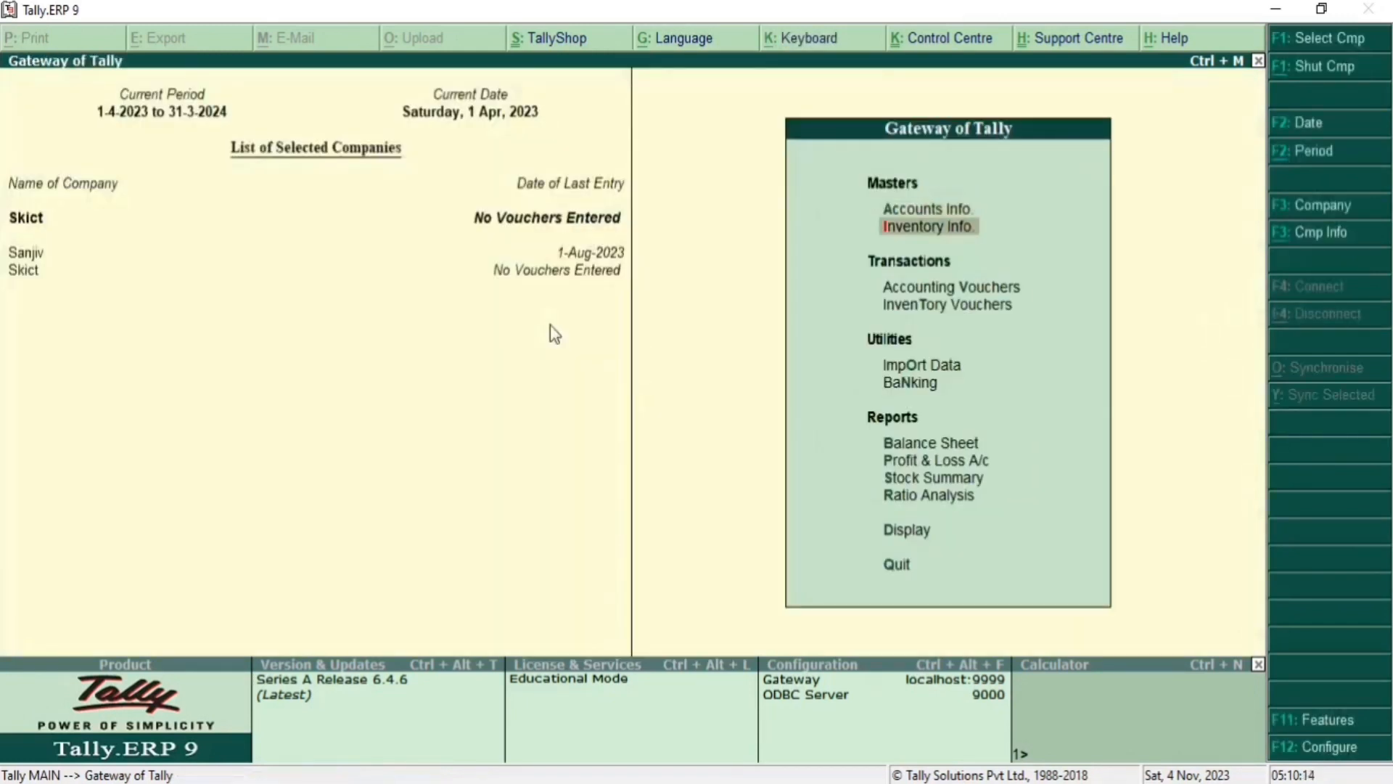
key("Return")
key("Down")
key("Return")
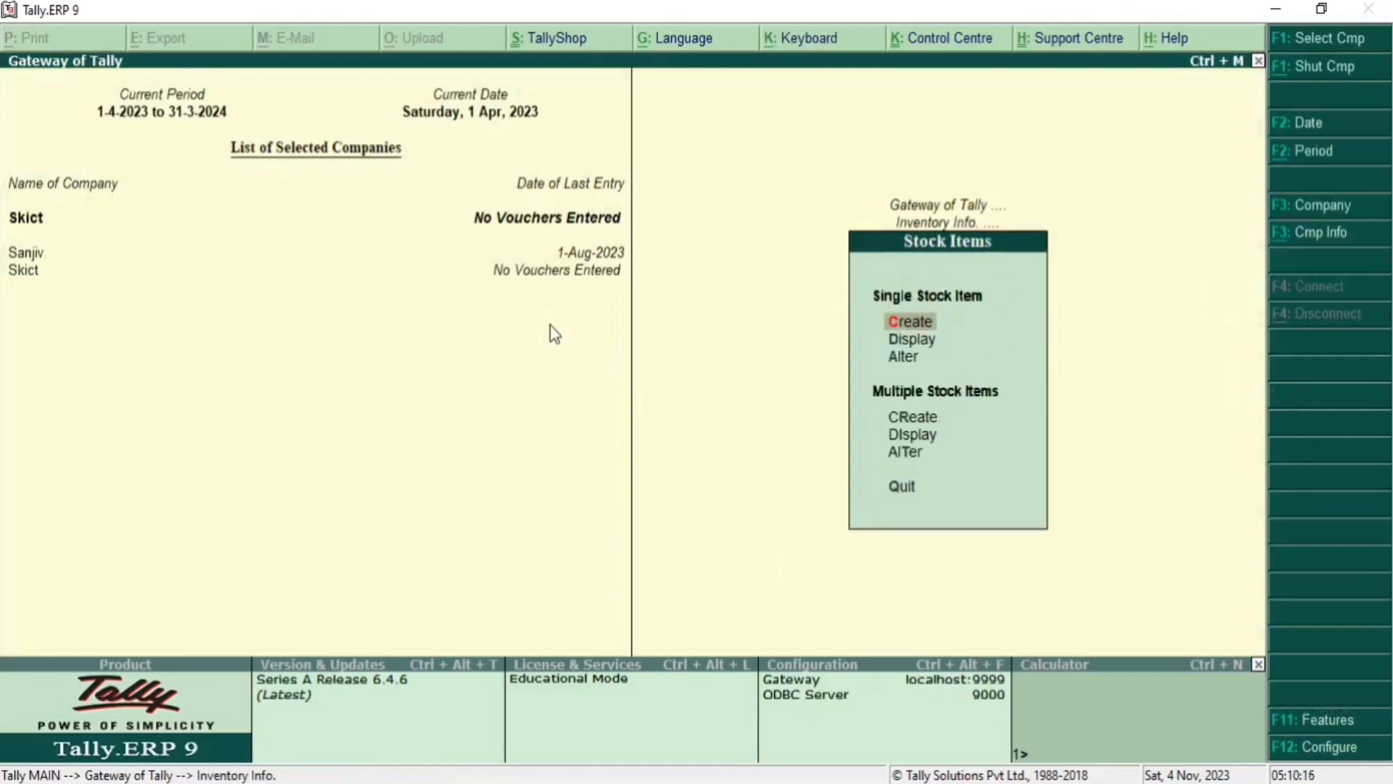
key("Down")
key("Return")
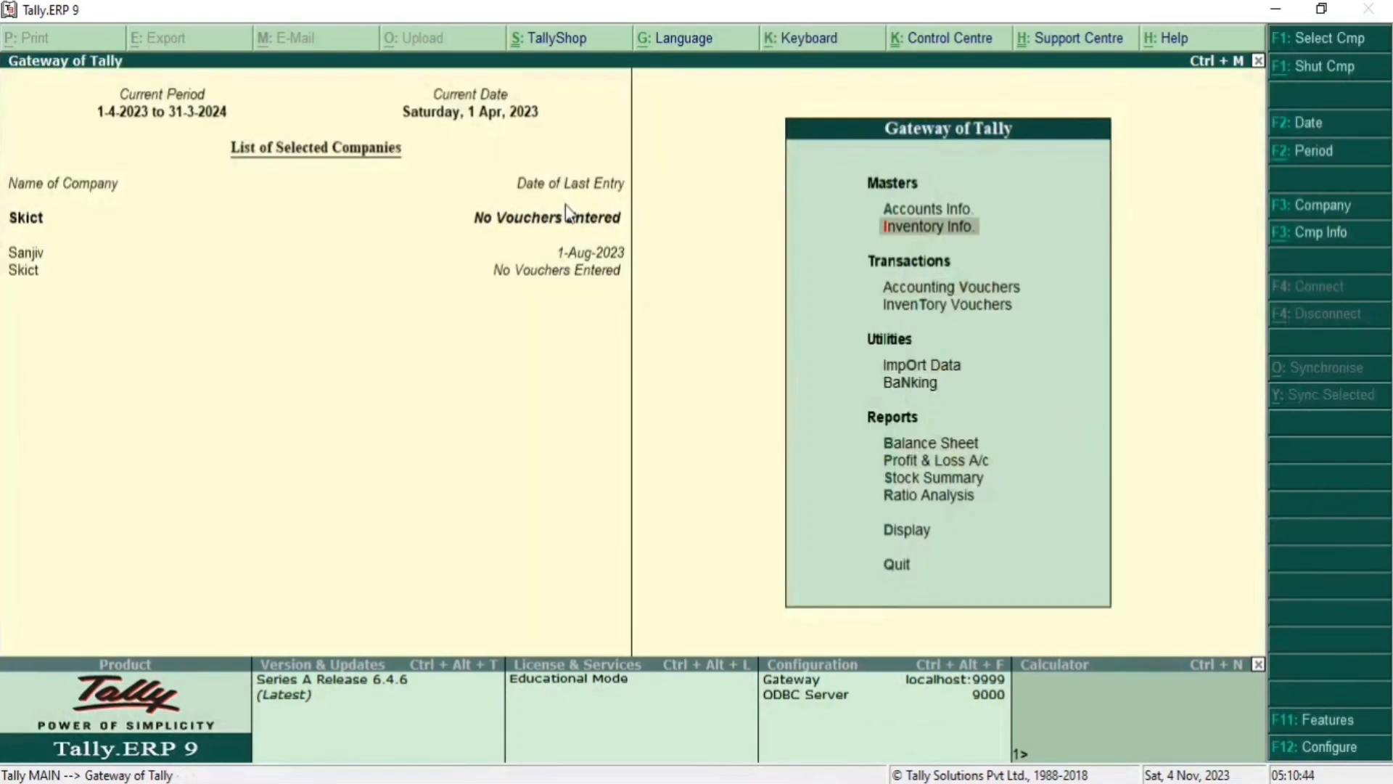
Display the single stock group list in Skict's inventory masters to check the imported groups, and close it
key("Return")
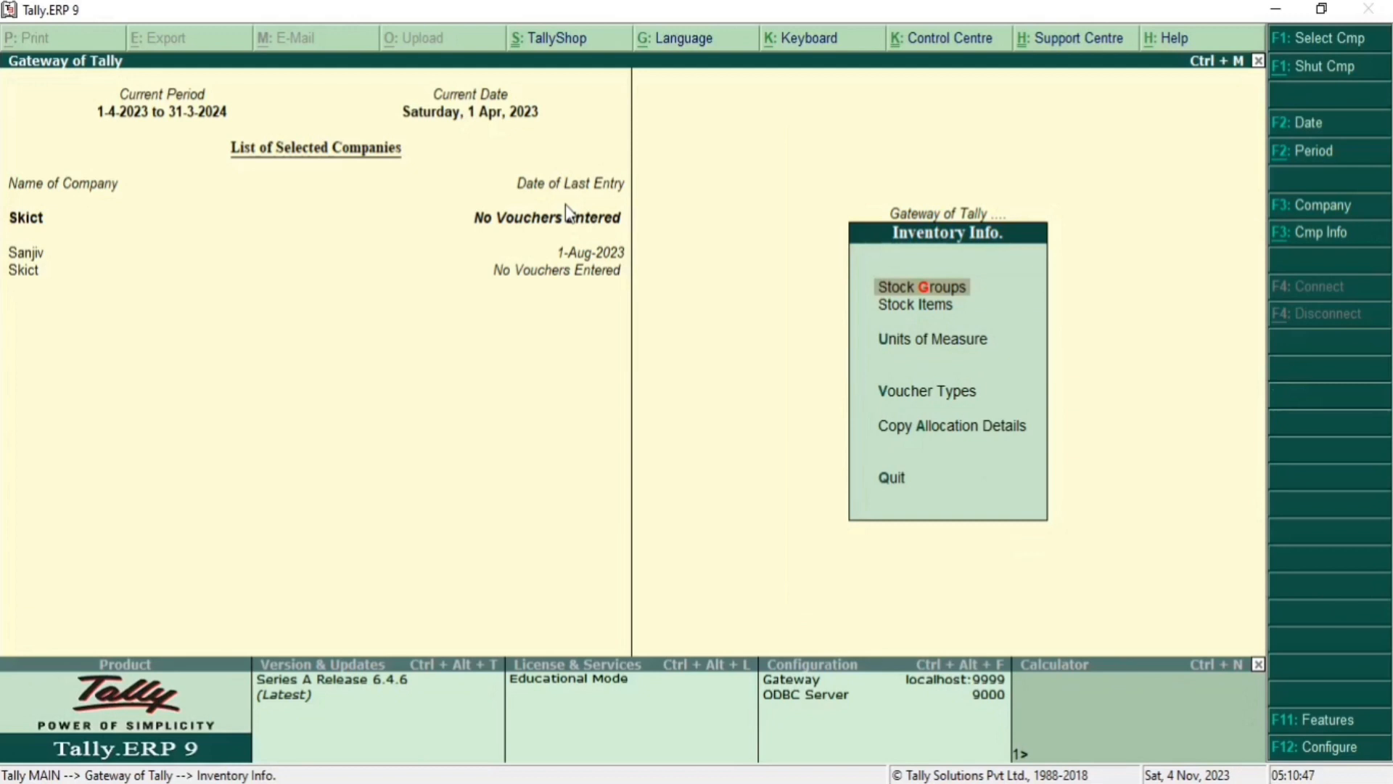
key("Return")
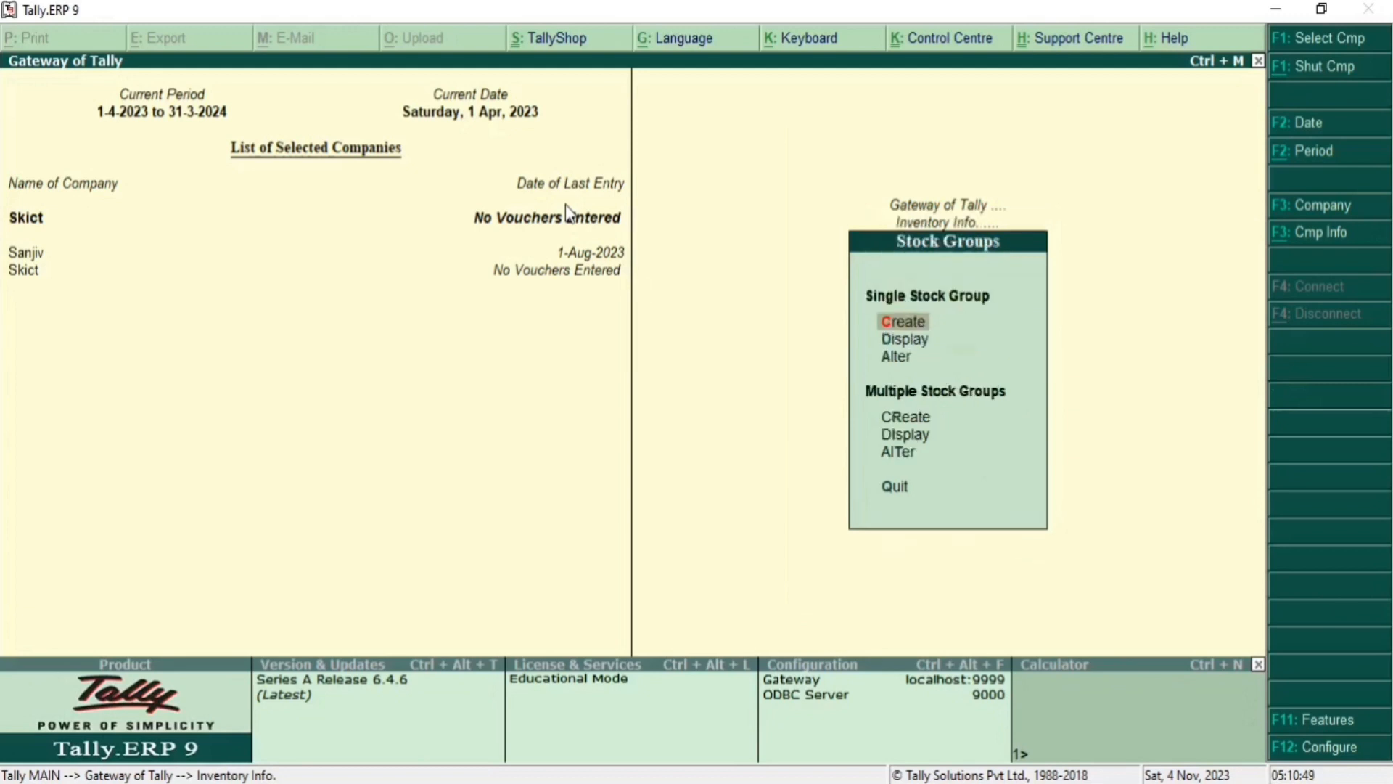
key("Down")
key("Return")
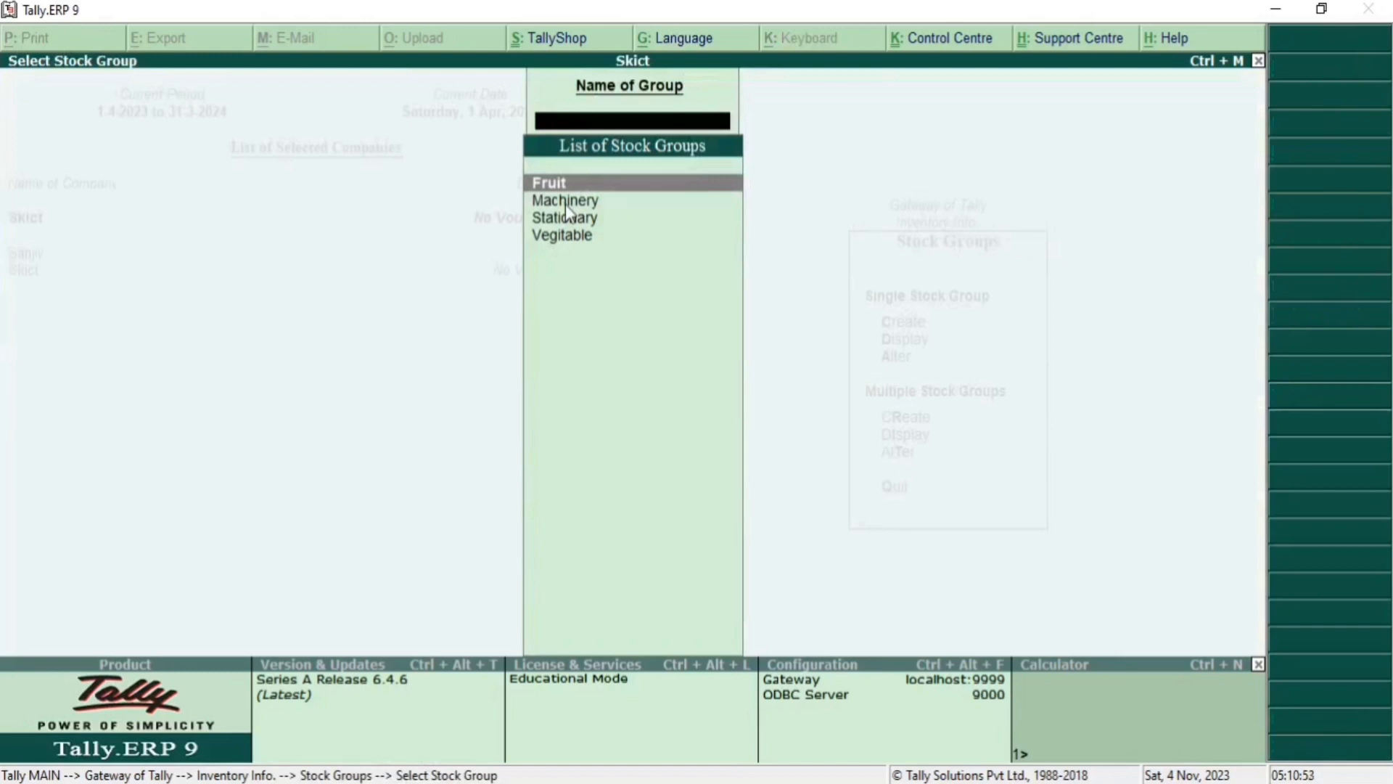
key("Escape")
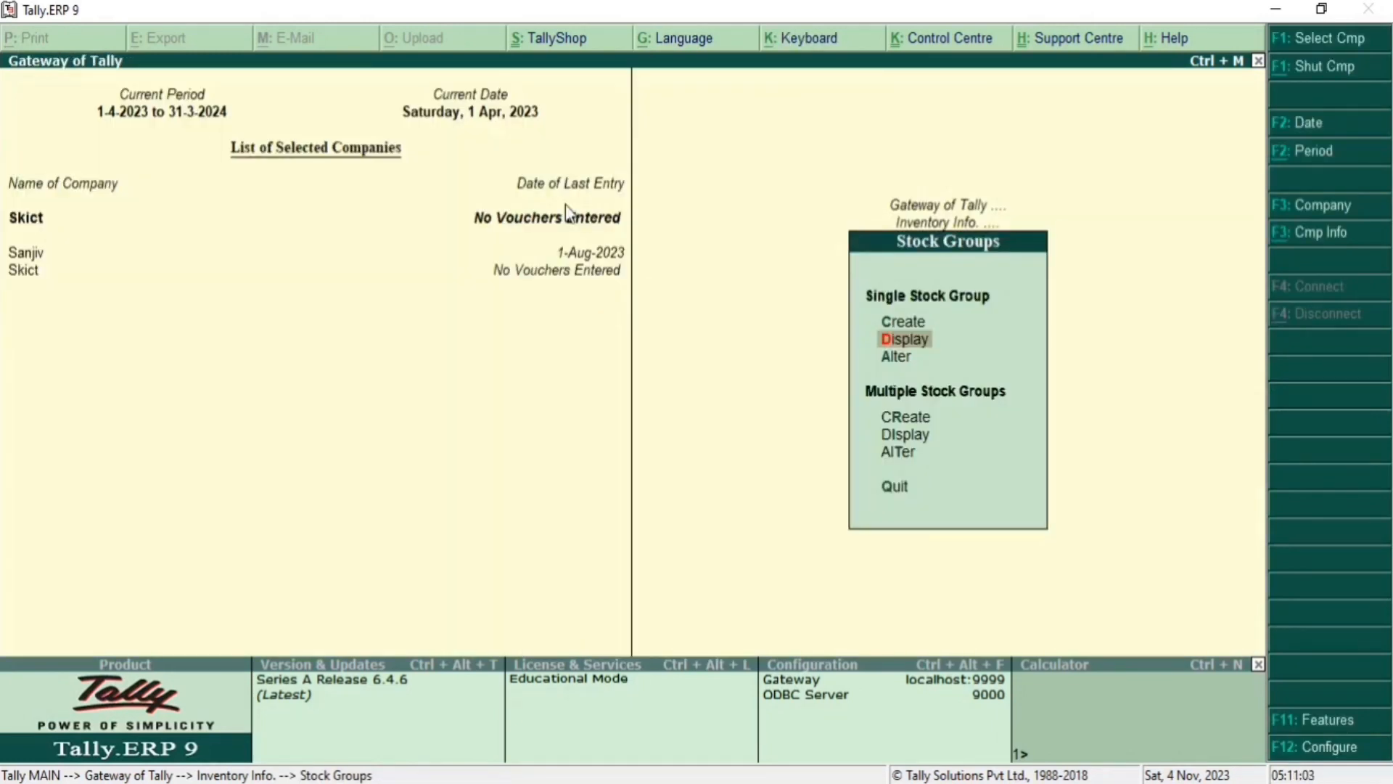